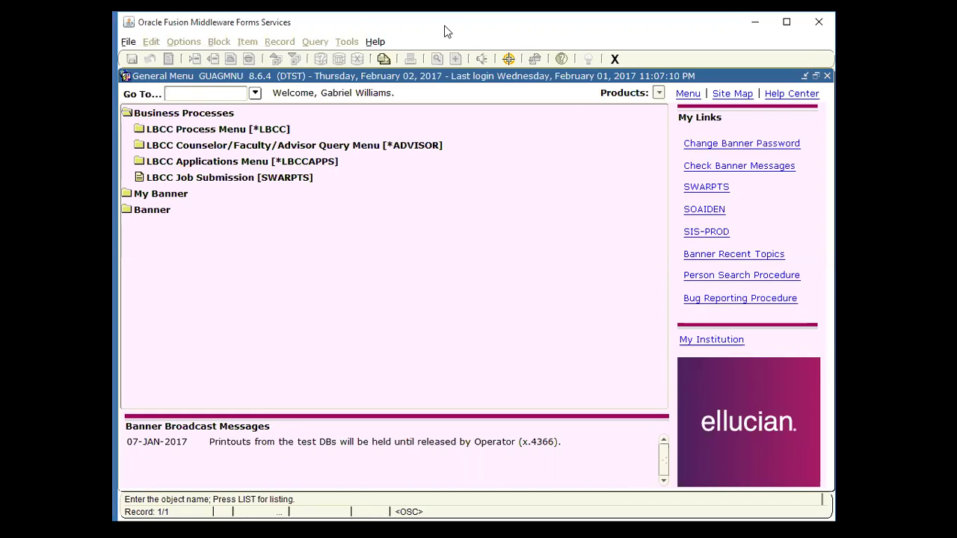
Step: Leave the General Menu and show slide 4, 'What is Self-Service?', of the training deck
key("alt+s")
key("Return")
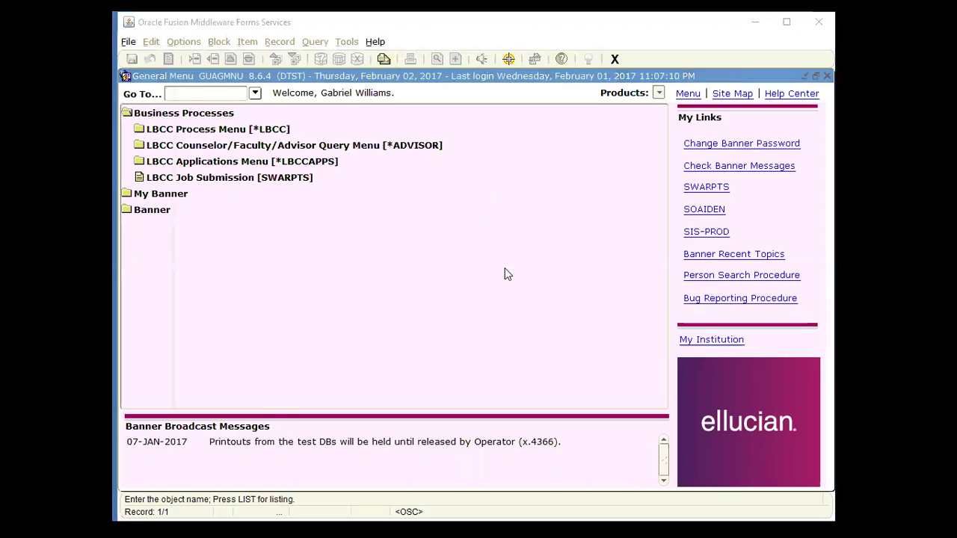
left_click(684, 446)
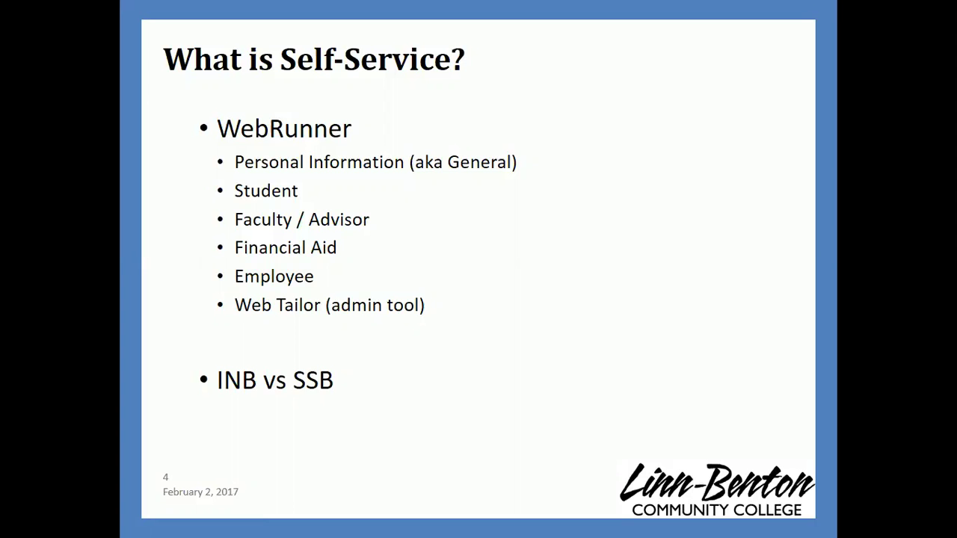
Step: Advance to slide 5 on Employee SSB, then switch to the WebRunner login page
key("Right")
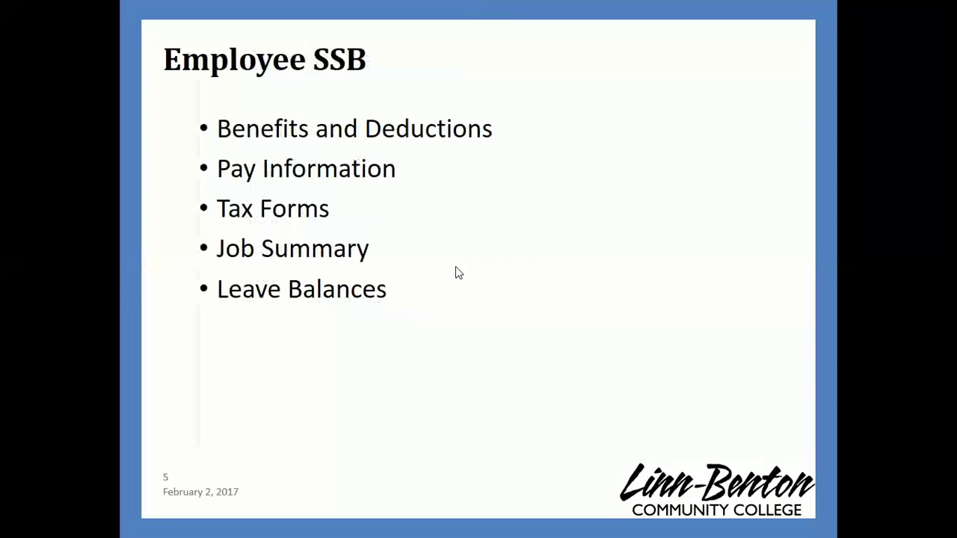
key("alt+Tab")
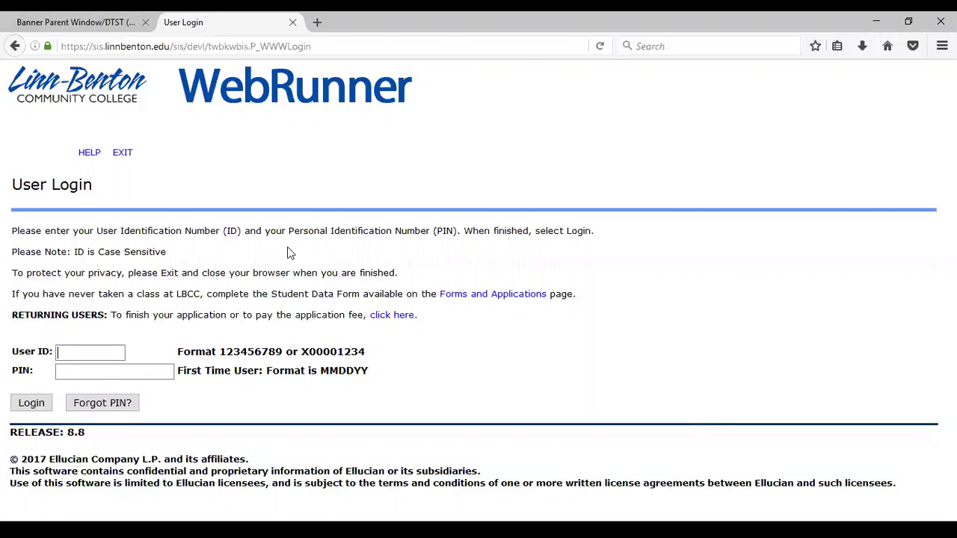
Step: Try twice to log in on devl by entering the user ID and six-character PIN
key("Tab")
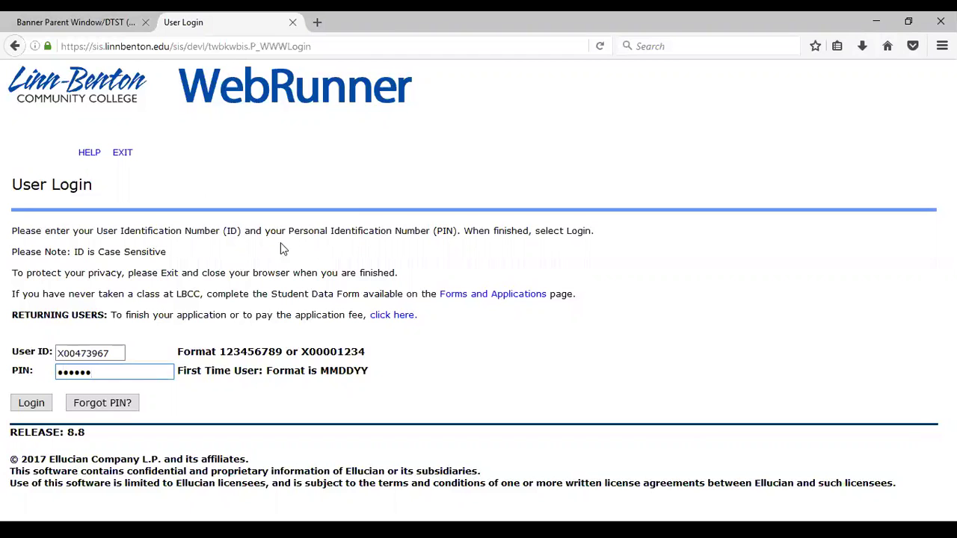
left_click(50, 405)
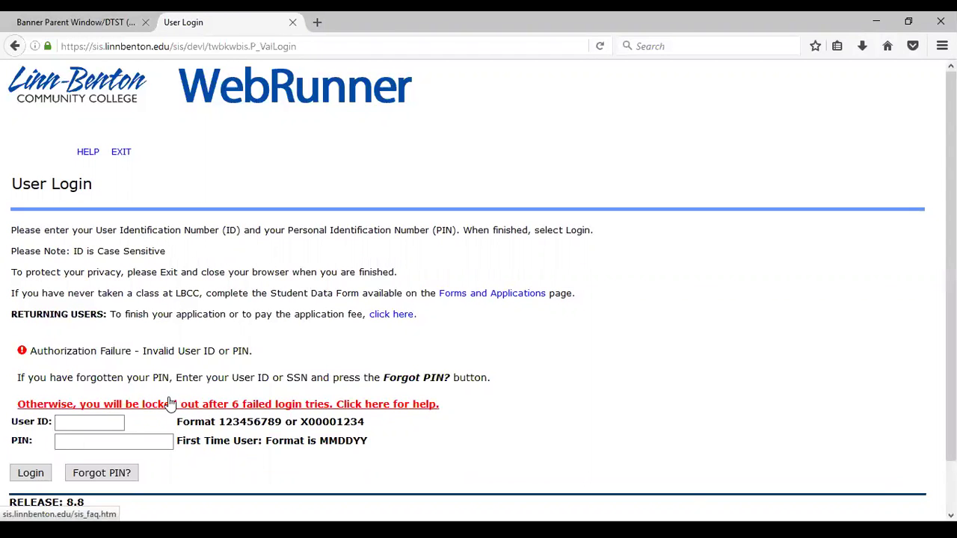
type("x00473967")
key("Tab")
type("••••••")
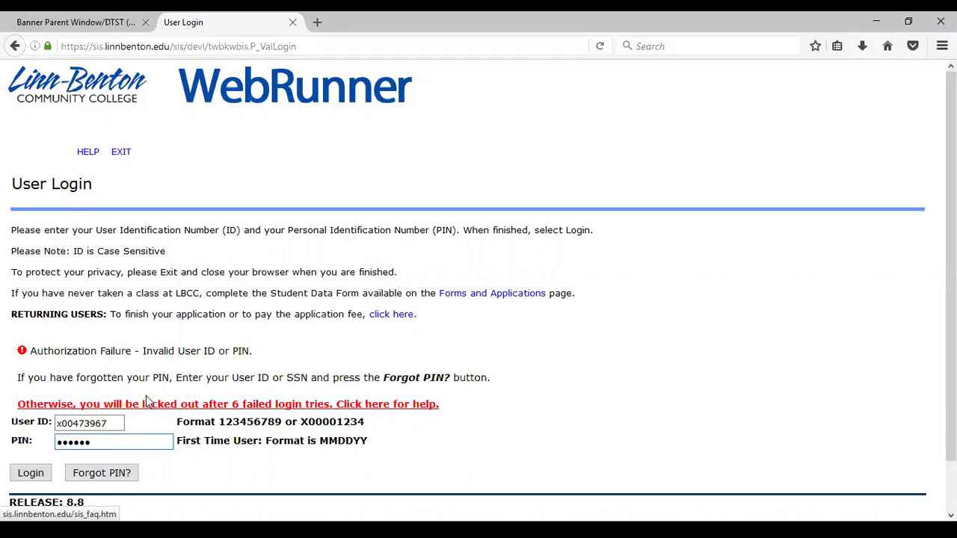
left_click(38, 474)
left_click(37, 472)
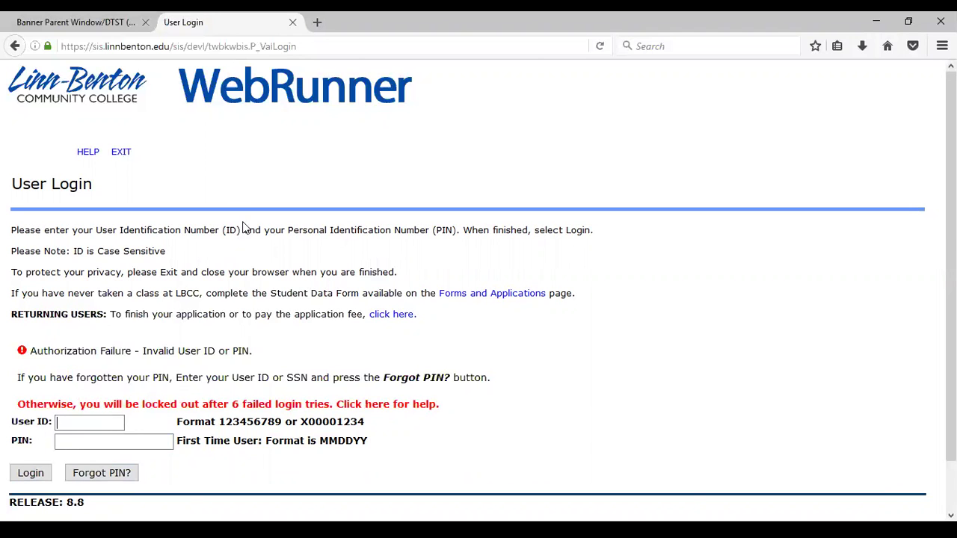
Step: Change the login page address from /sis/devl/ to /sis/dtst/ and reload it
left_click(201, 47)
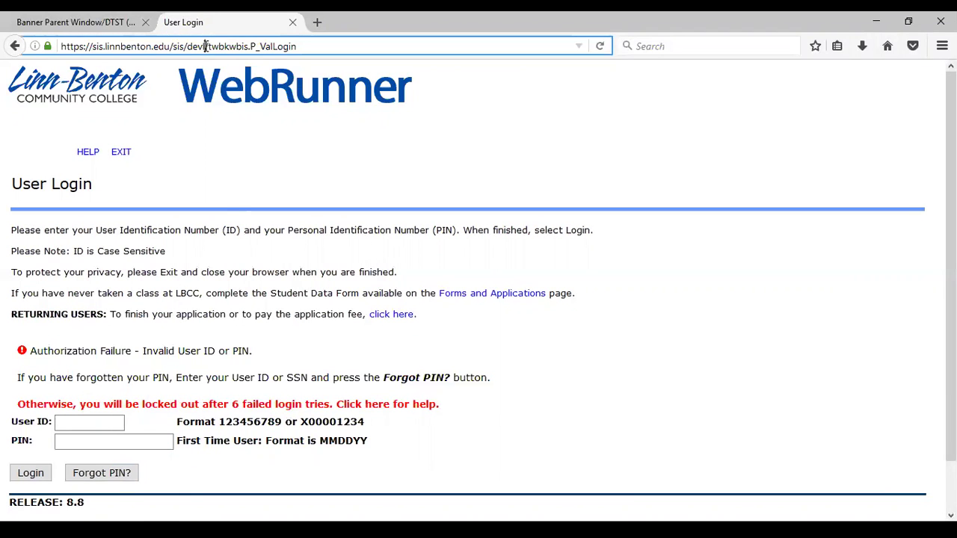
key("BackSpace")
key("BackSpace")
key("BackSpace")
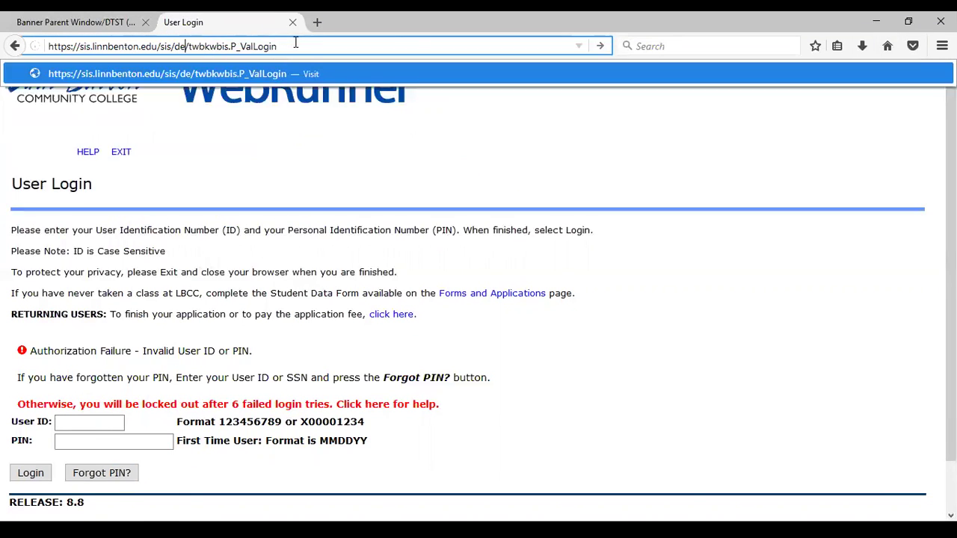
type("tst")
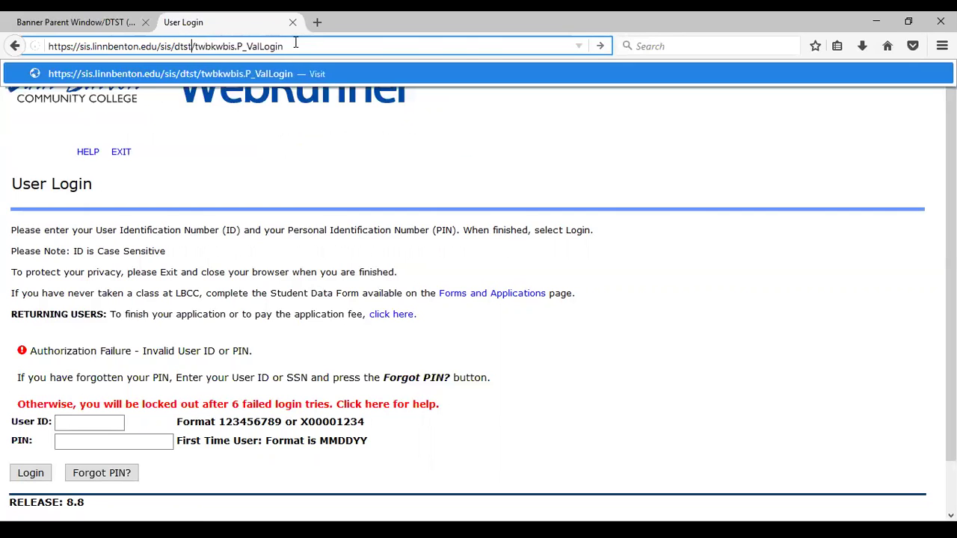
key("Return")
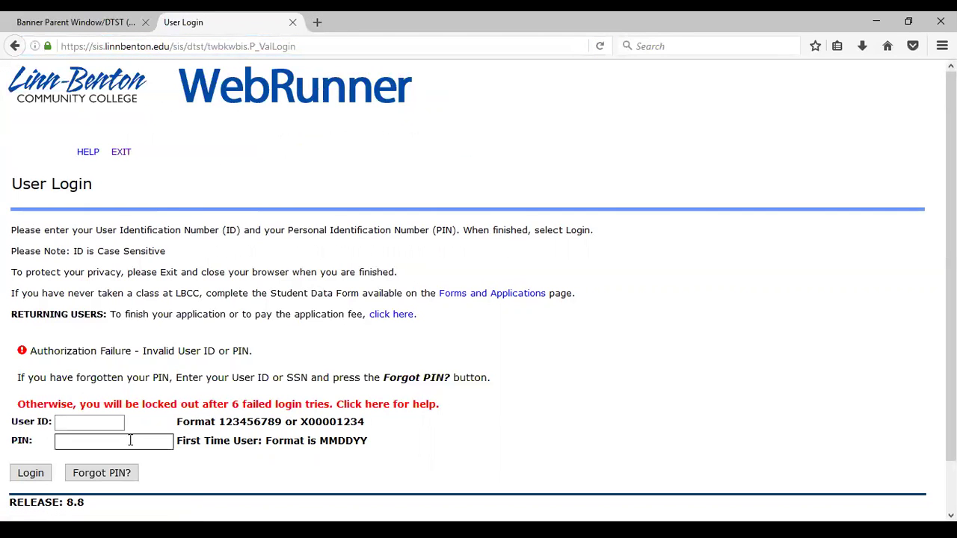
Step: Re-enter the user ID, correcting a typo, and the six-character PIN on the dtst page
type("x")
type("57")
key("BackSpace")
key("BackSpace")
type("73967")
left_click(131, 440)
type("******")
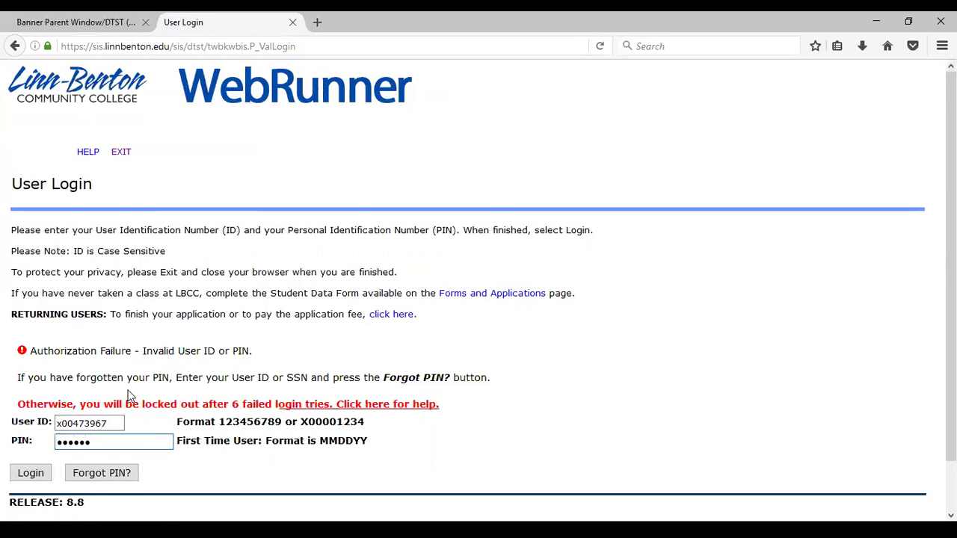
Step: Log in on dtst and go to the Employee self-service menu
left_click(43, 476)
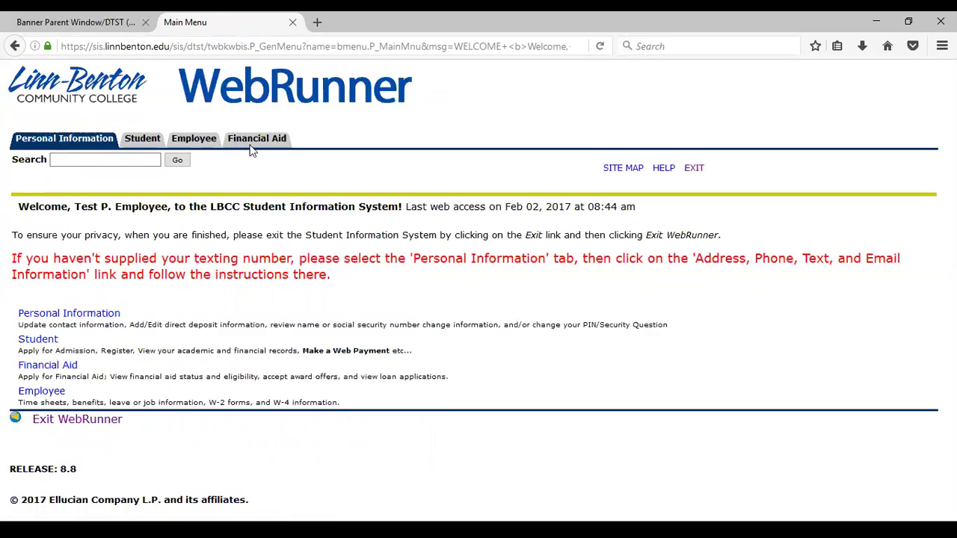
left_click(197, 142)
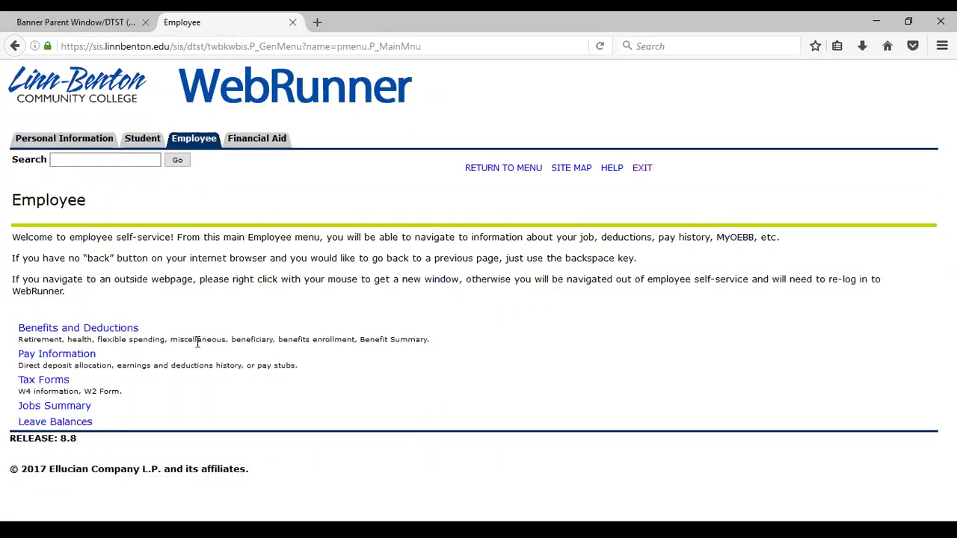
Step: View Benefits Enrollment, then open Beneficiaries and Dependents under Benefits and Deductions
left_click(113, 329)
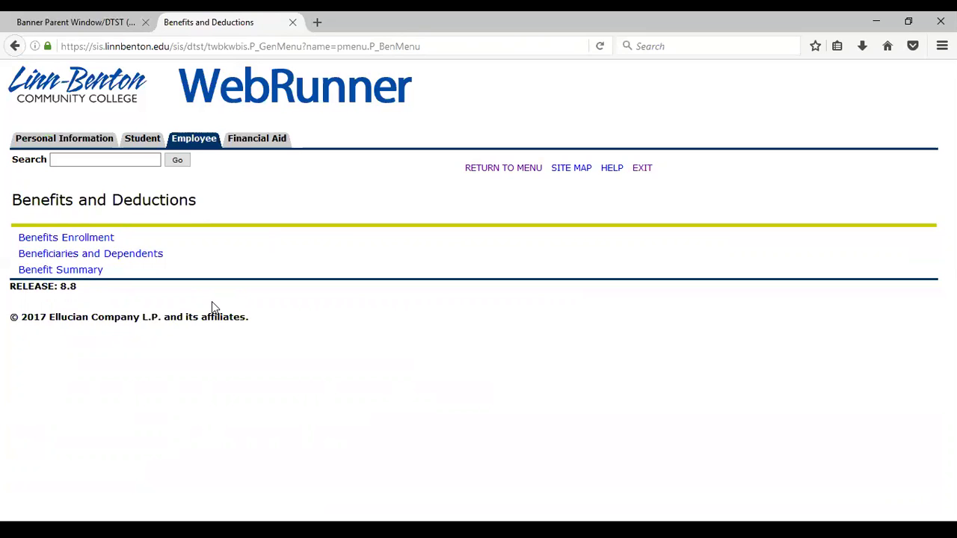
left_click(97, 239)
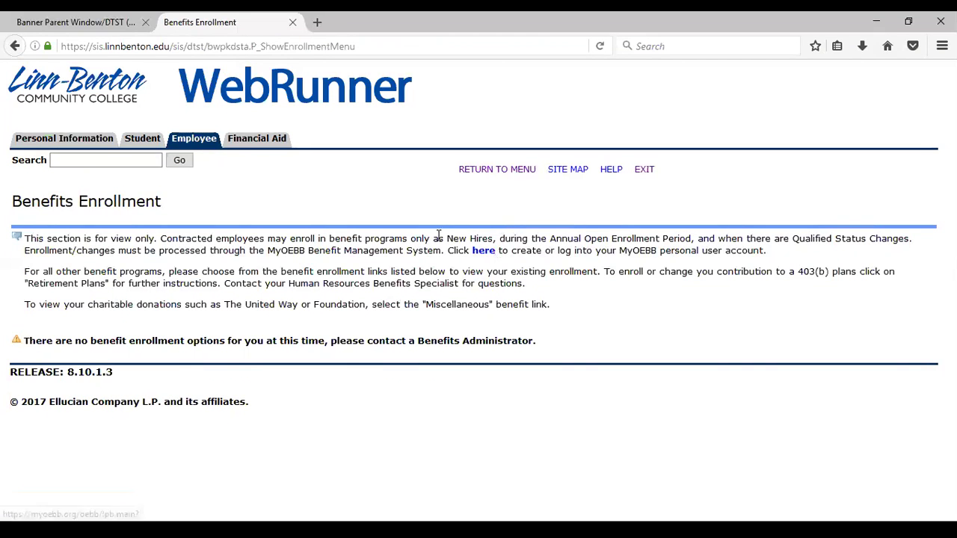
left_click(185, 144)
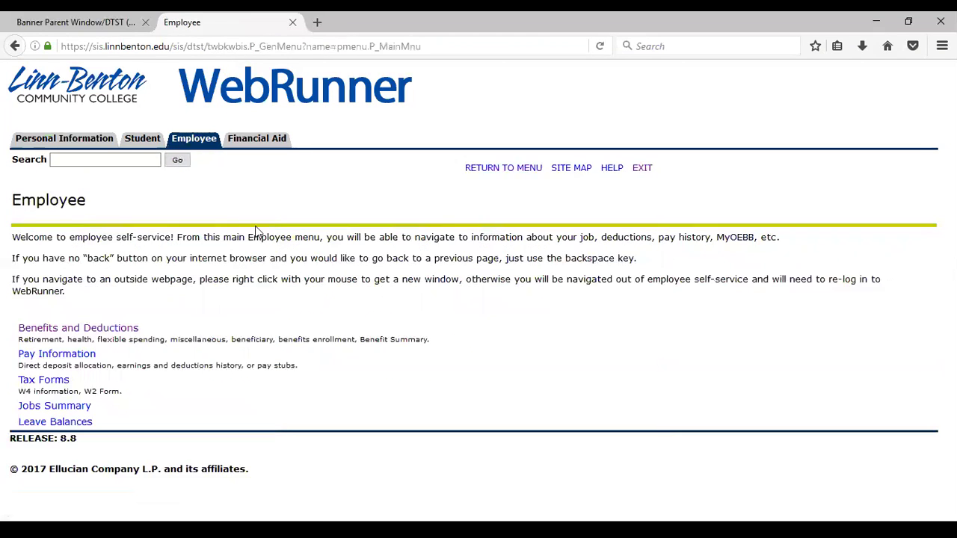
left_click(132, 329)
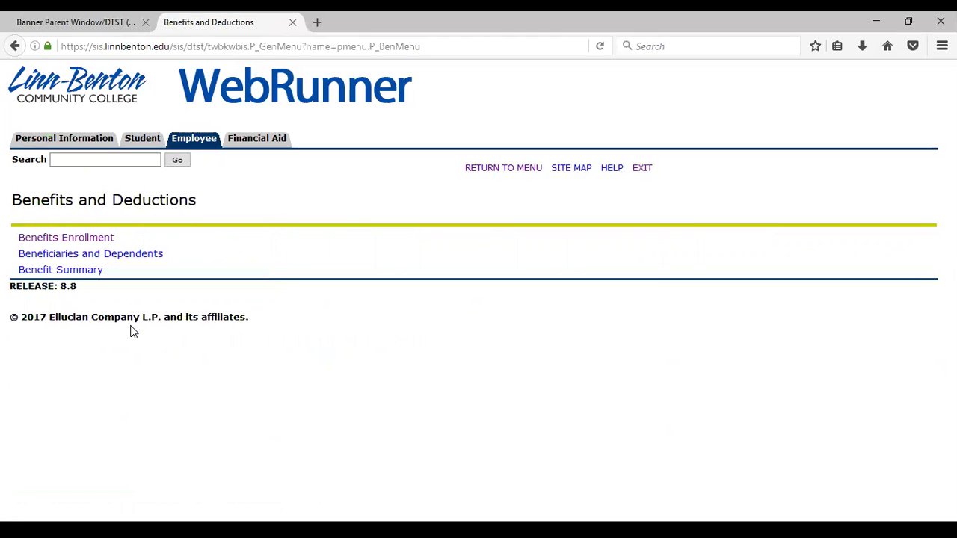
left_click(133, 255)
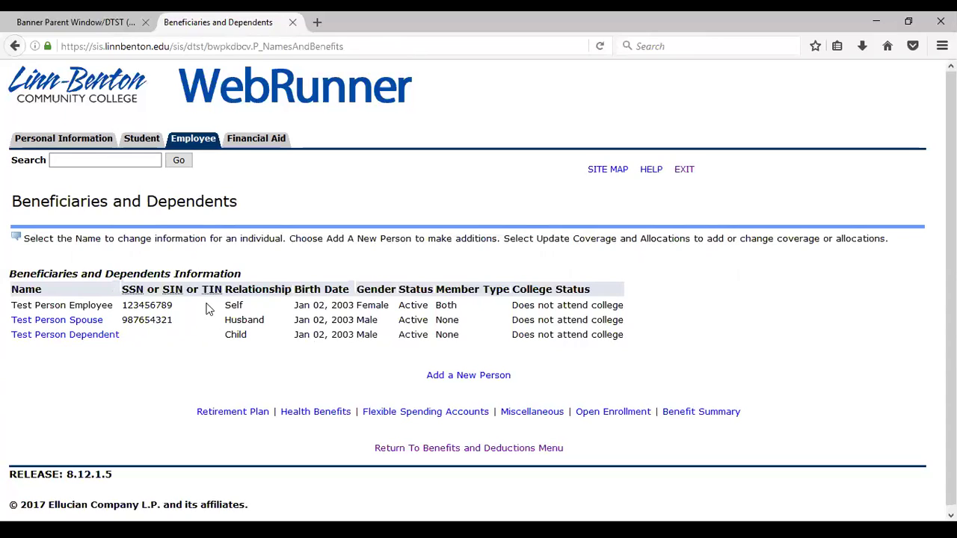
Step: Open the spouse's Updating Beneficiary or Dependent page and scroll to its editable fields
left_click(79, 322)
left_click(89, 322)
scroll(395, 343, "down", 3)
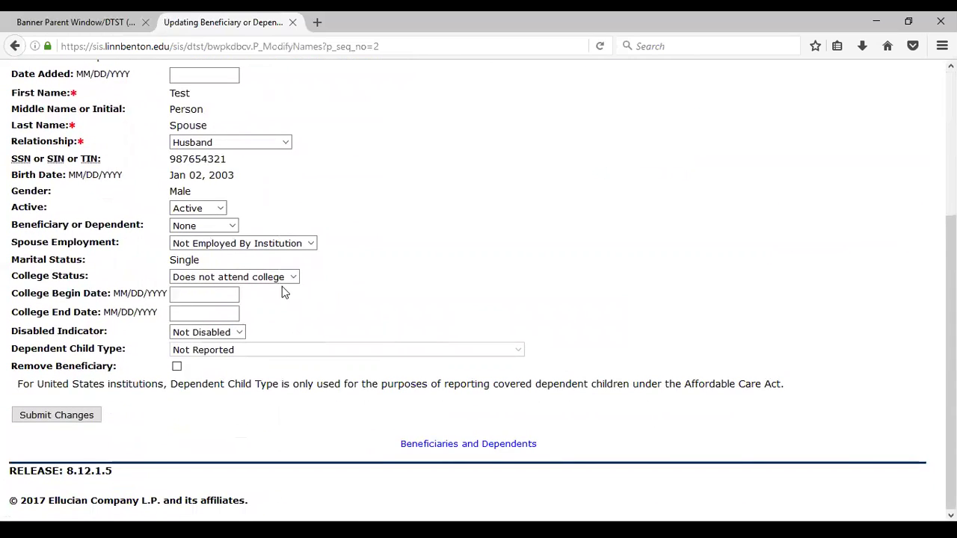
Step: Save the spouse's beneficiary details and return to the Employee main menu
left_click(97, 417)
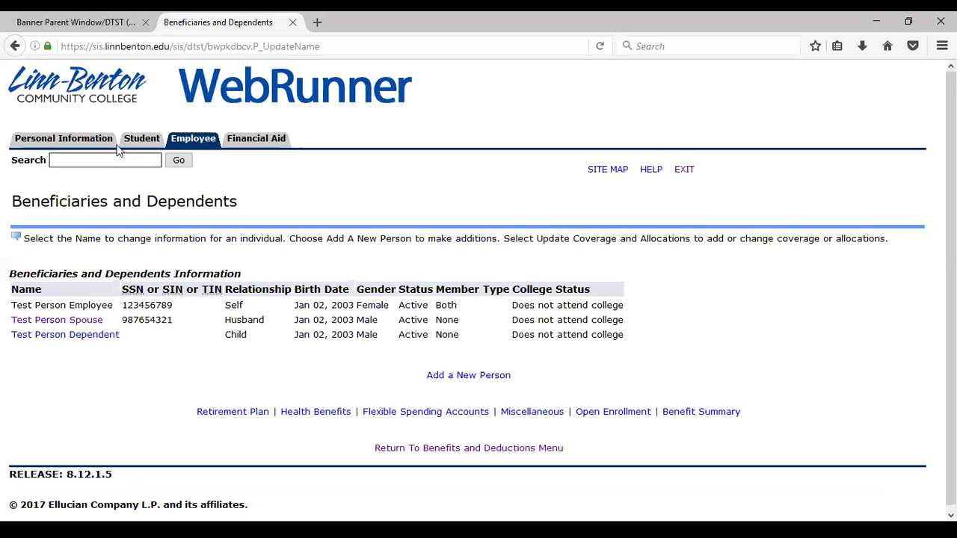
left_click(193, 138)
Step: Display the Benefit Summary with the as-of date left at CURRENT, showing no benefits or deductions
left_click(58, 327)
left_click(75, 270)
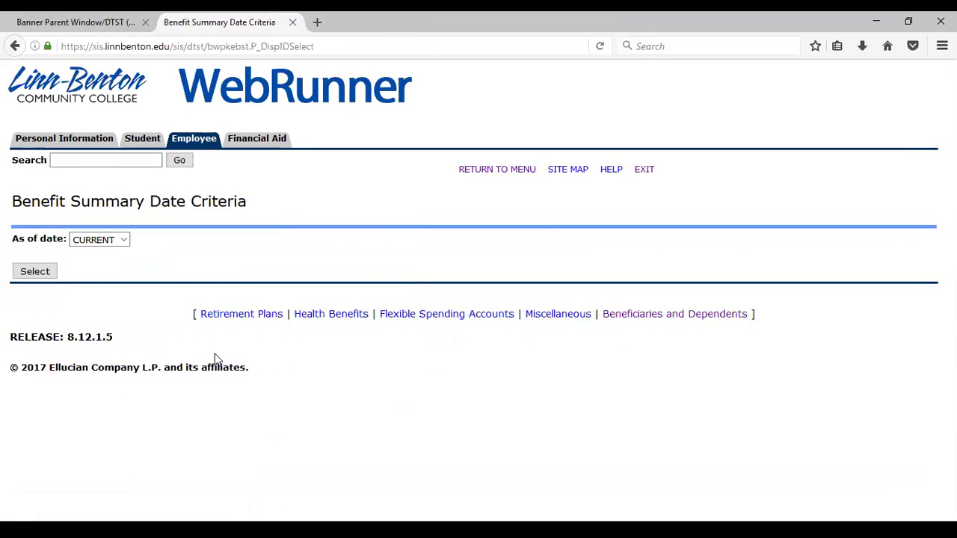
left_click(124, 240)
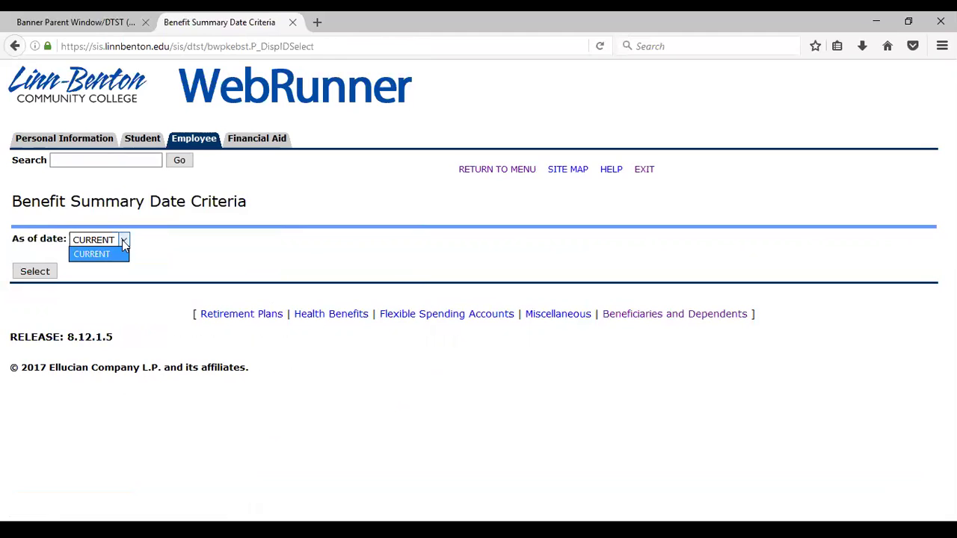
left_click(168, 249)
left_click(124, 240)
left_click(158, 244)
left_click(121, 240)
left_click(109, 261)
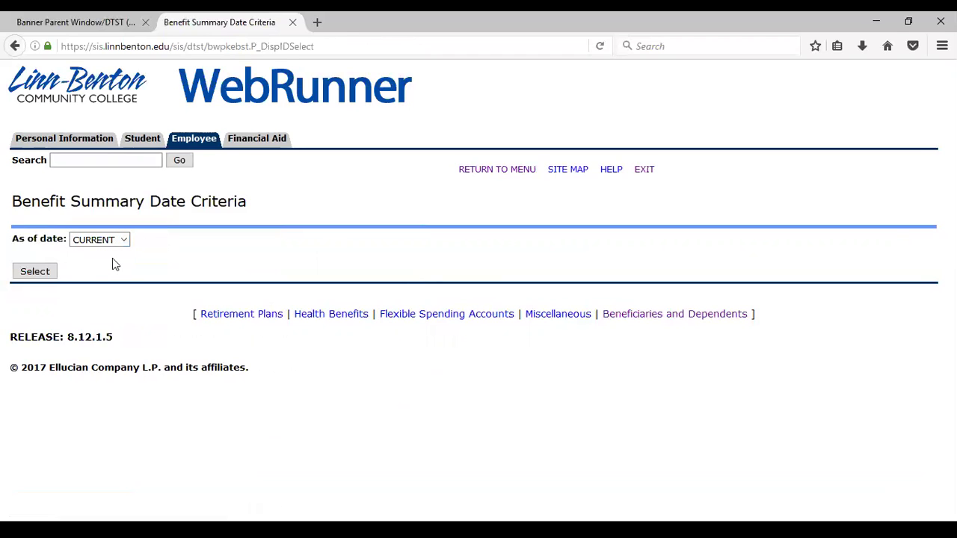
left_click(43, 272)
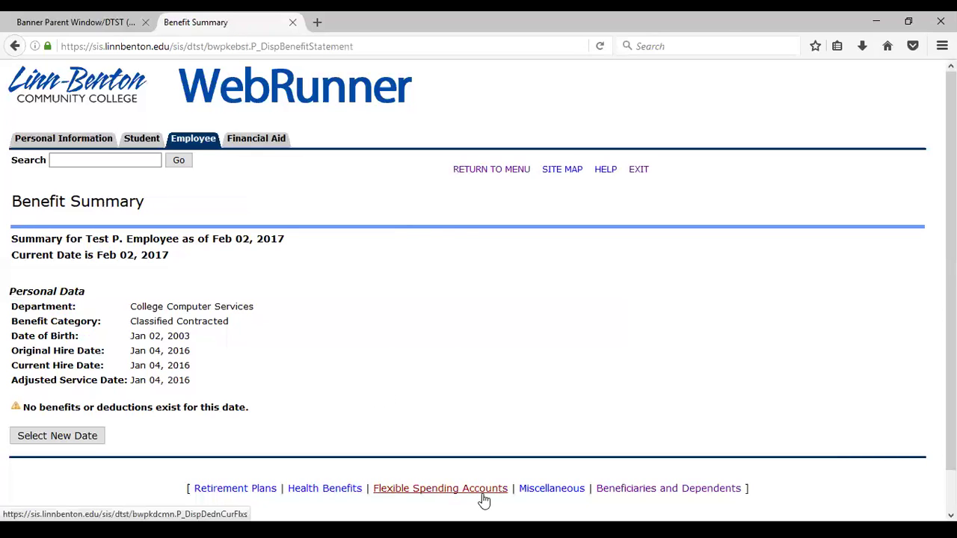
Step: Review Retirement Plans and PERS District UAL history, then open its contributions or deductions
left_click(251, 490)
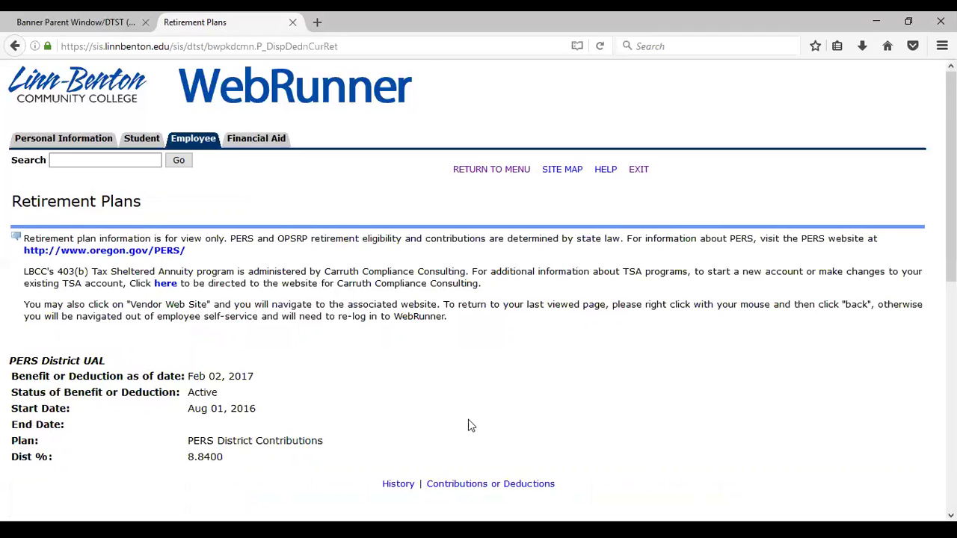
scroll(467, 425, "down", 5)
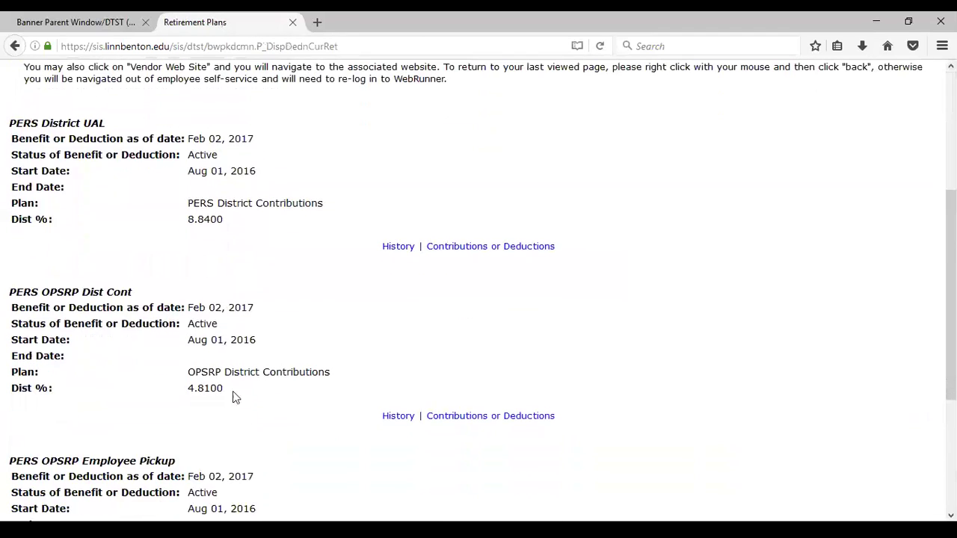
scroll(232, 391, "down", 3)
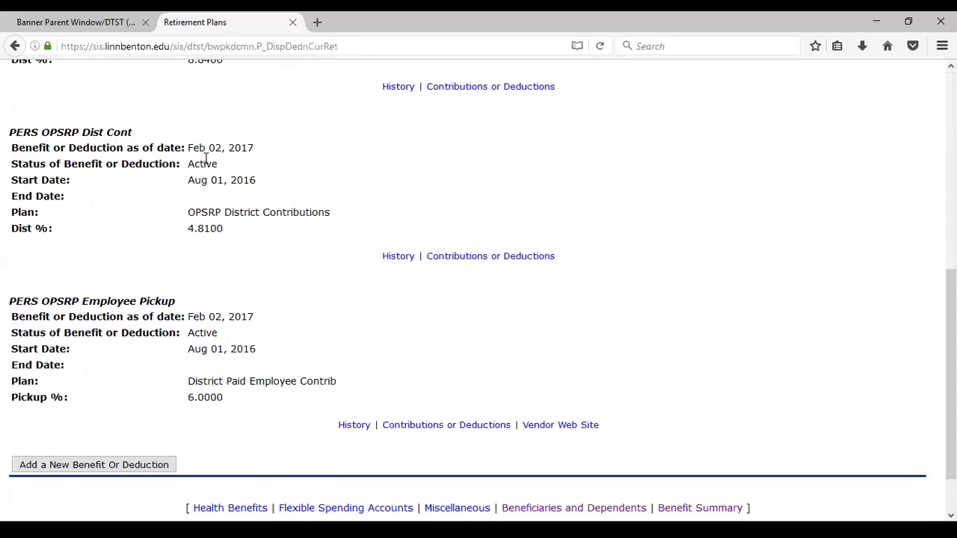
scroll(207, 160, "up", 3)
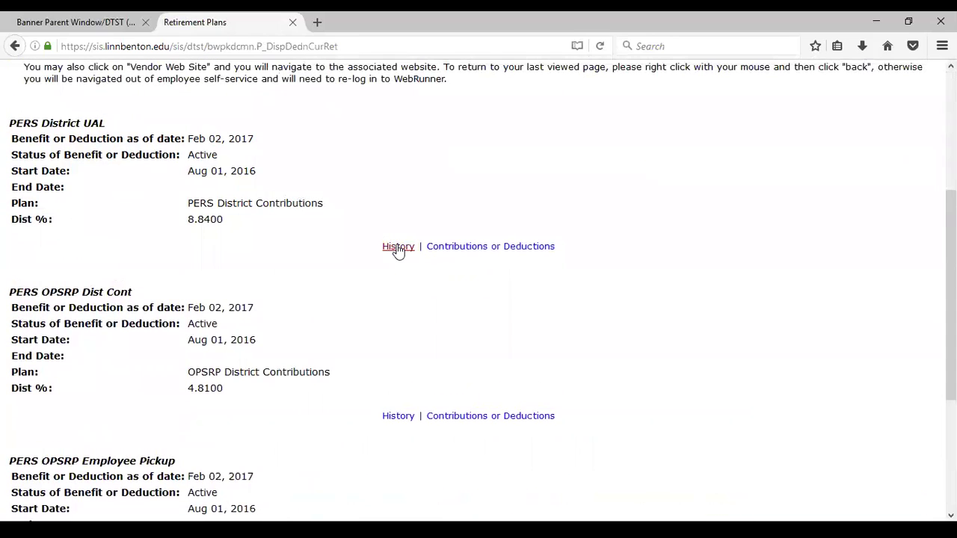
left_click(397, 248)
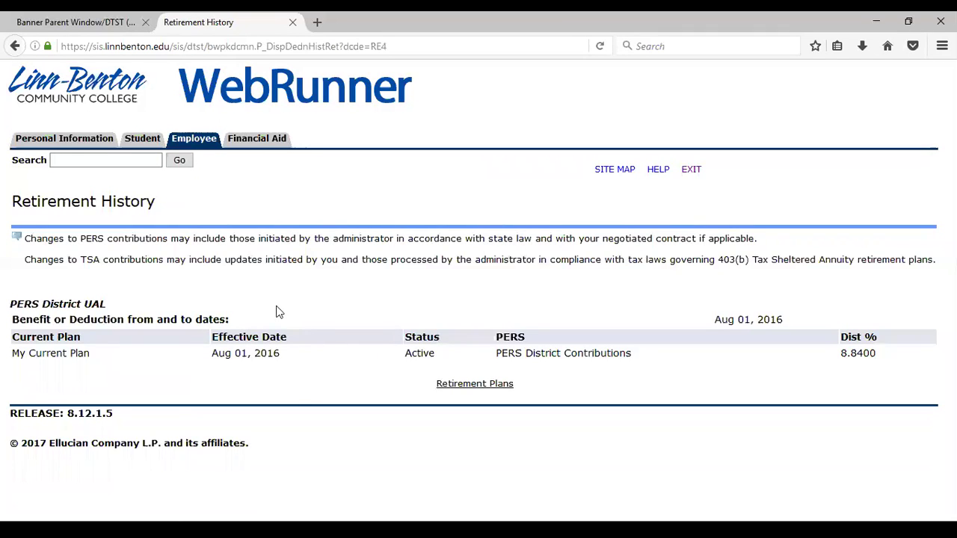
left_click(15, 45)
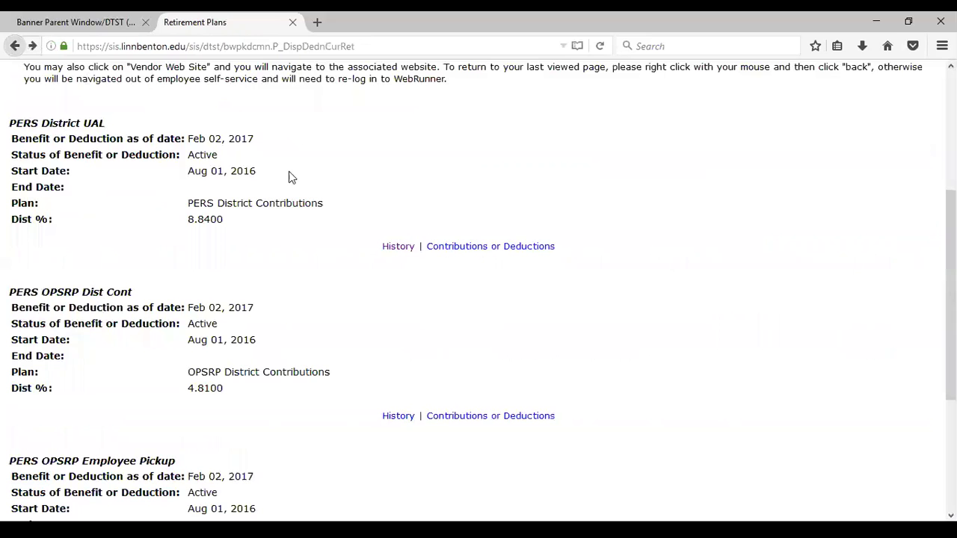
left_click(465, 248)
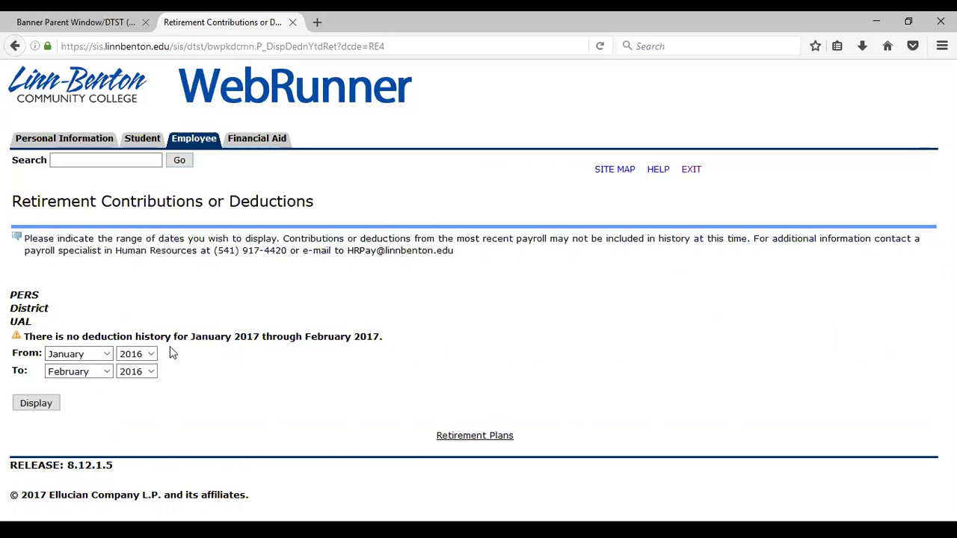
Step: Show PERS District UAL contributions for December 2016 to December 2016
left_click(109, 371)
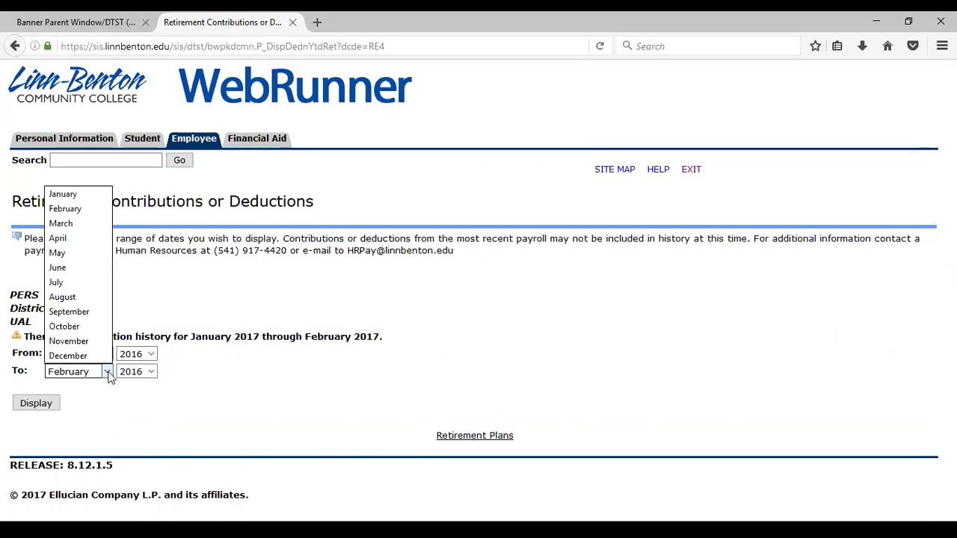
left_click(75, 194)
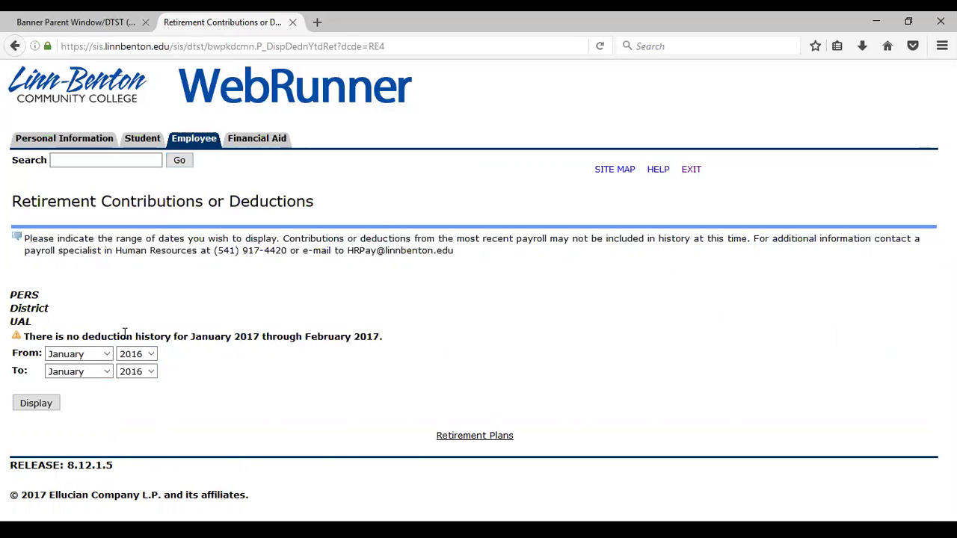
left_click(109, 357)
left_click(97, 339)
left_click(110, 371)
left_click(81, 357)
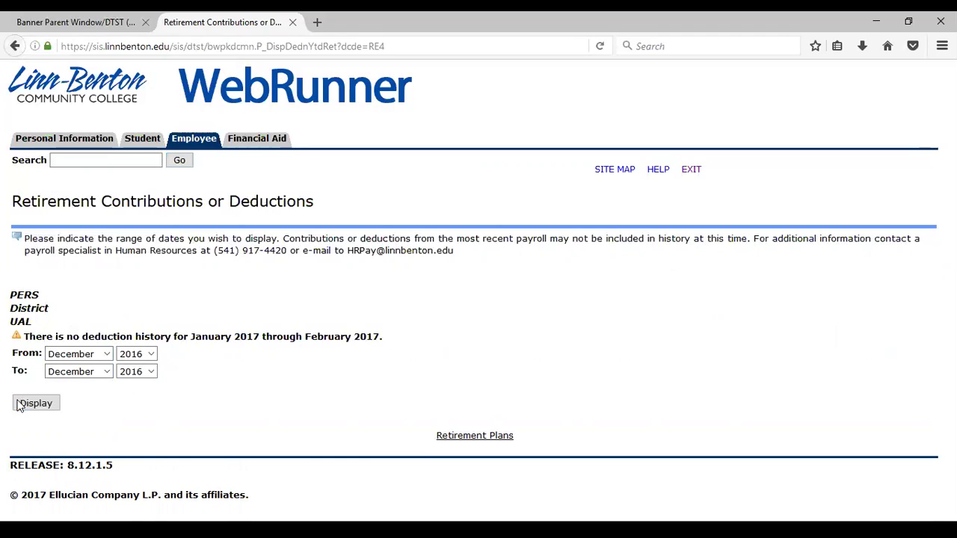
left_click(35, 404)
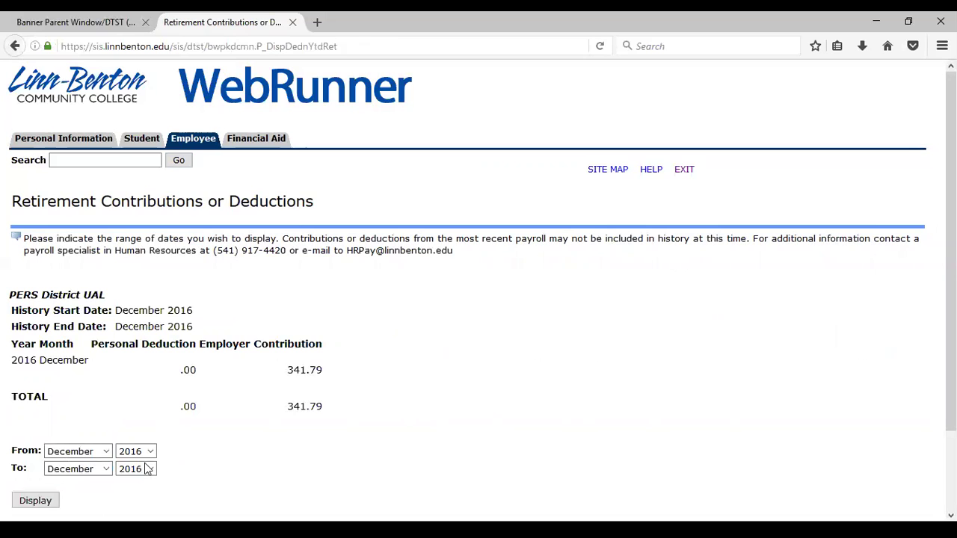
Step: Widen the range to September–December 2016 and highlight the 1,367.16 contribution total
left_click(105, 451)
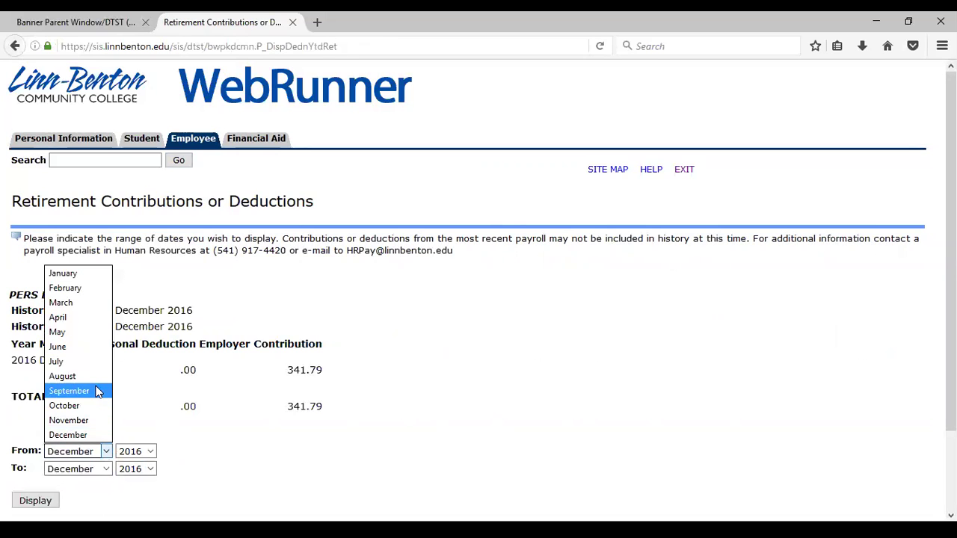
left_click(95, 391)
left_click(35, 500)
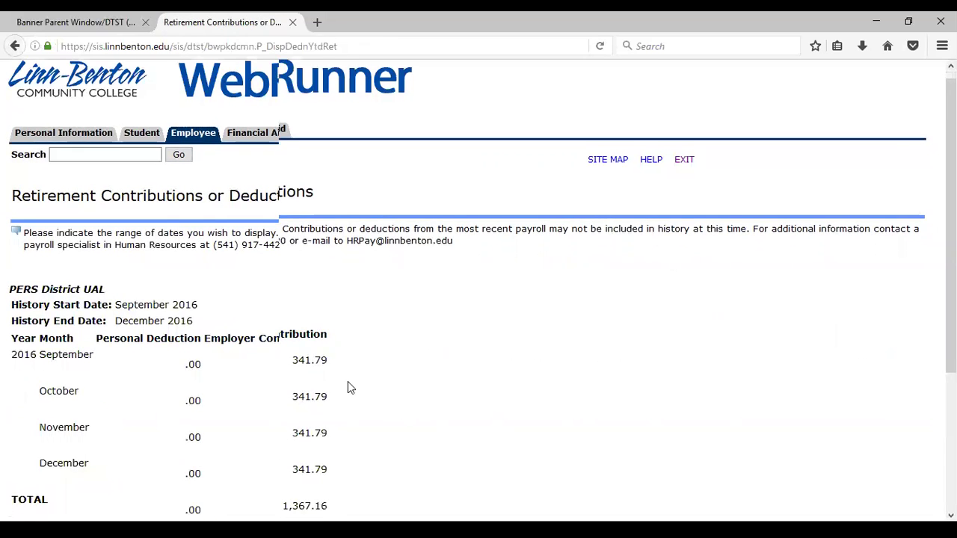
scroll(349, 386, "down", 2)
left_click_drag(336, 440, 290, 431)
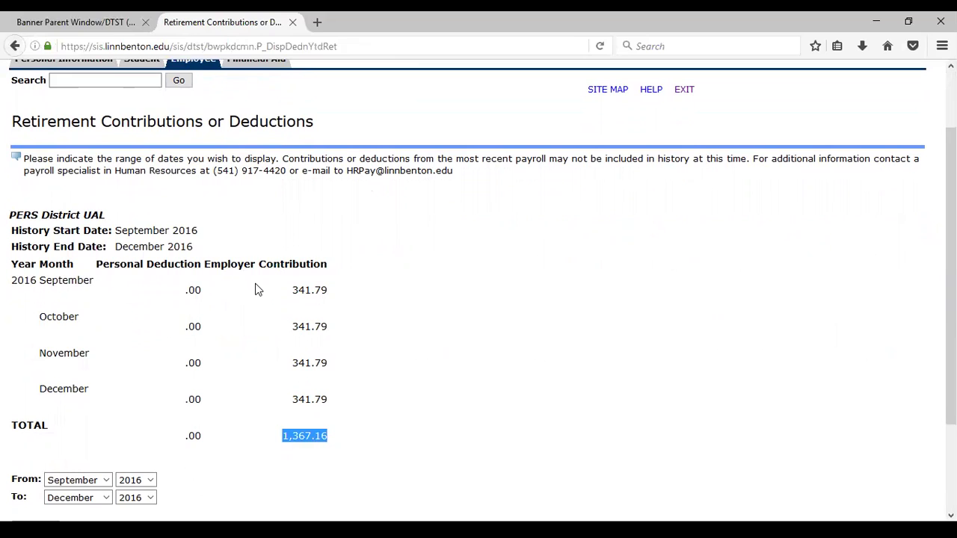
left_click_drag(325, 439, 276, 433)
scroll(210, 142, "up", 2)
Step: Open the benefit summary, then view the health benefits and flexible spending account details
left_click(203, 141)
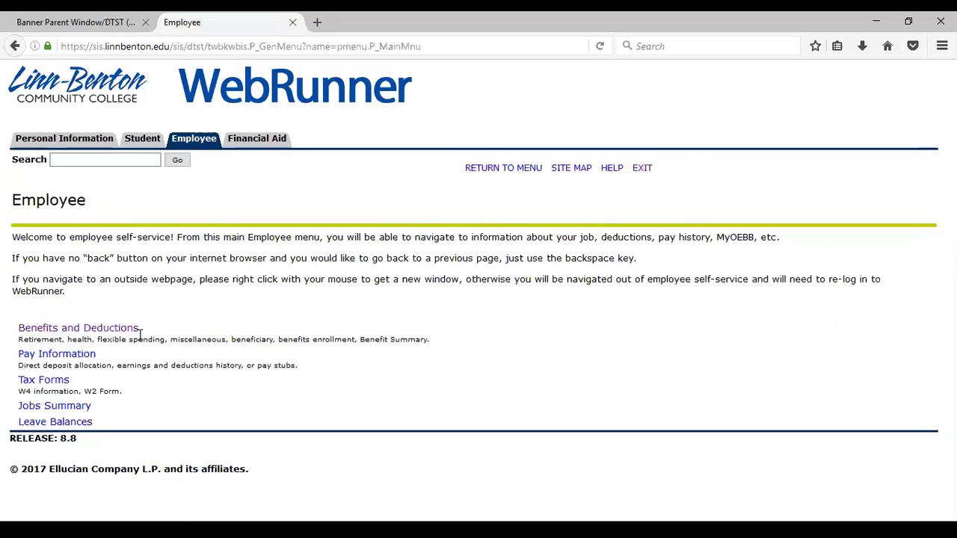
left_click(107, 331)
left_click(71, 270)
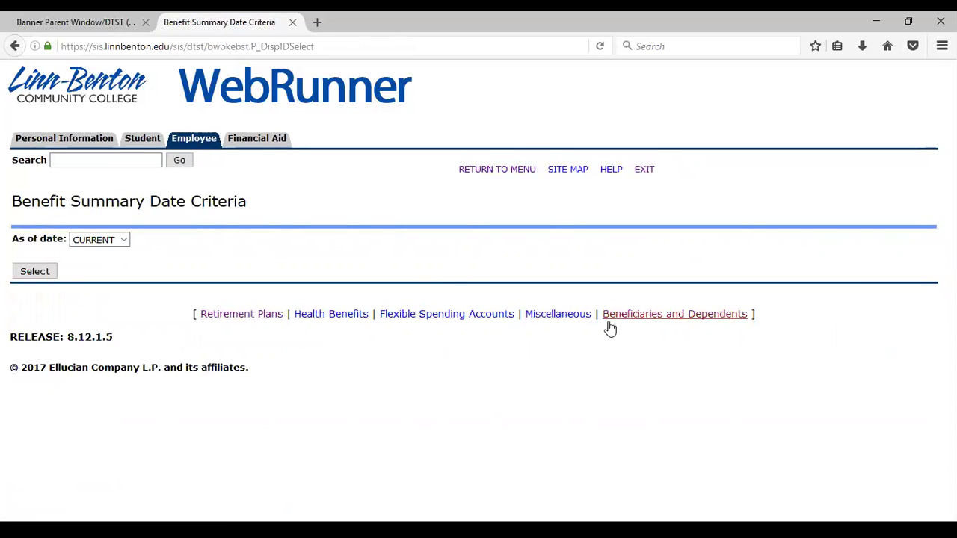
left_click(342, 322)
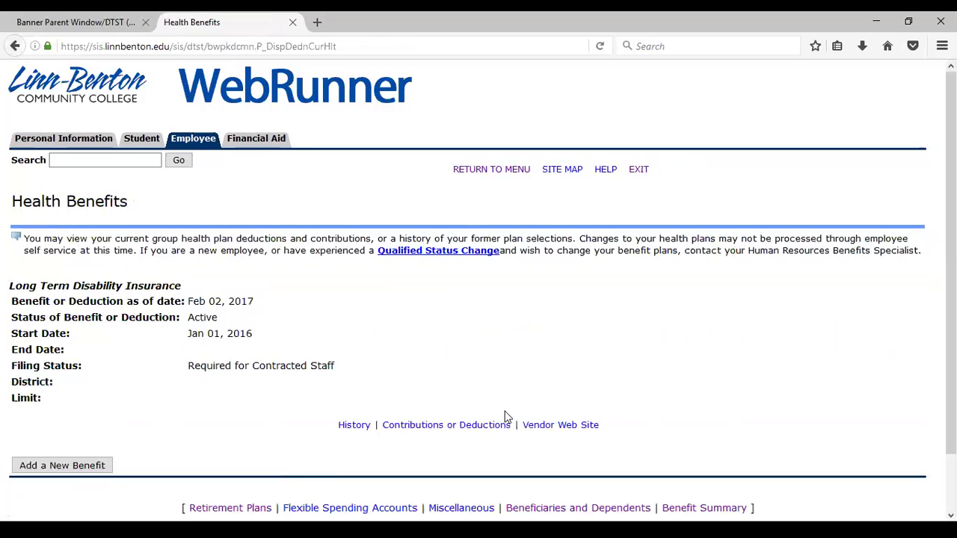
left_click(350, 508)
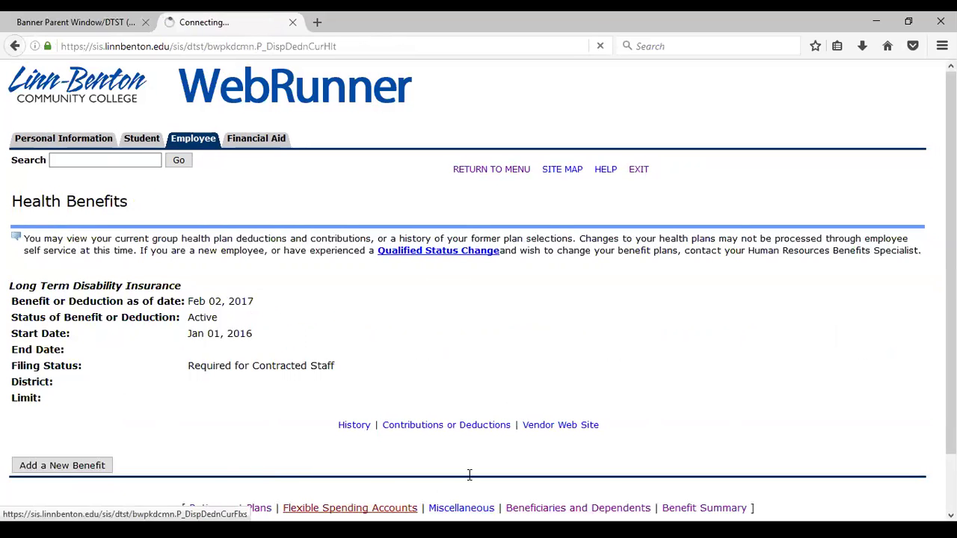
Step: Highlight the 212.50 monthly deduction, then view the Miscellaneous deductions page
left_click_drag(231, 376, 179, 372)
left_click(240, 420)
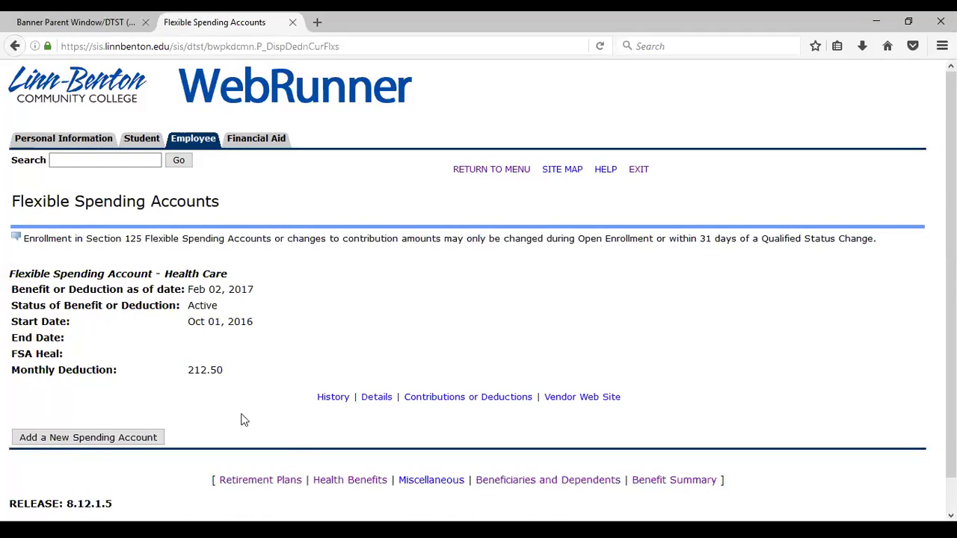
left_click(416, 485)
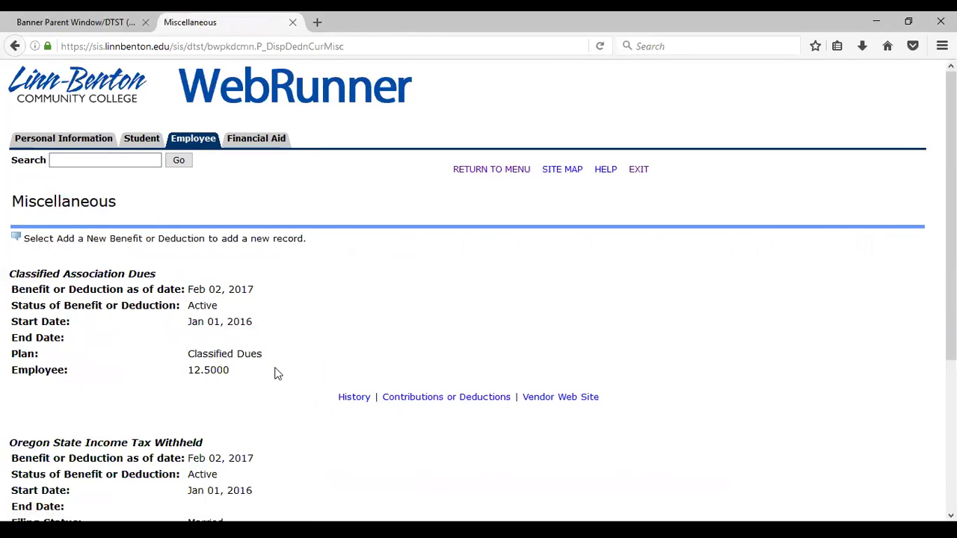
scroll(269, 383, "down", 4)
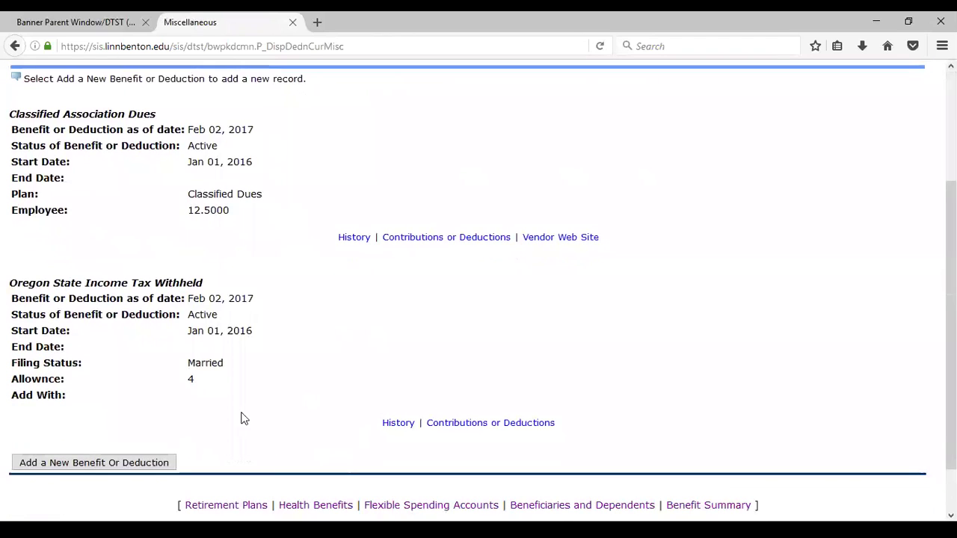
scroll(238, 374, "up", 4)
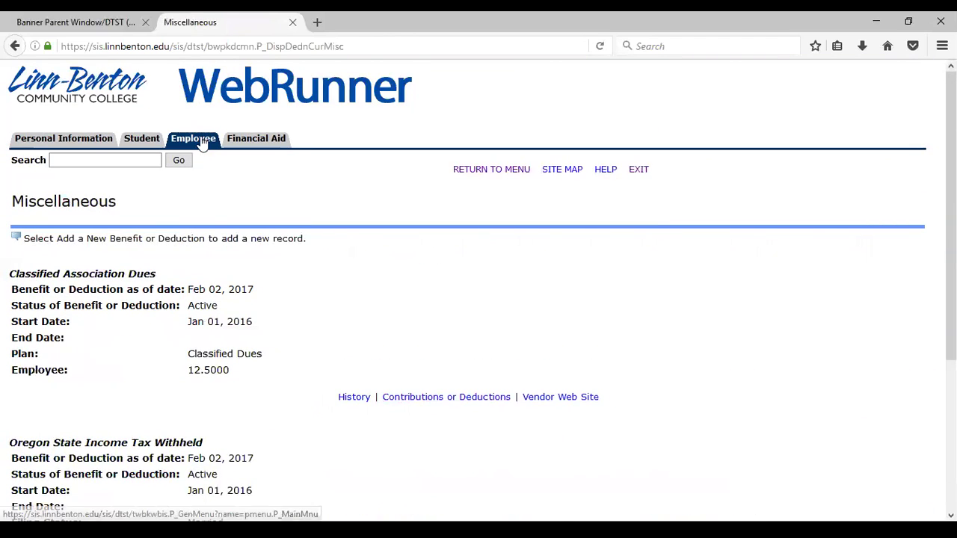
Step: Open Earnings History under the Employee menu's Pay Information section
left_click(202, 142)
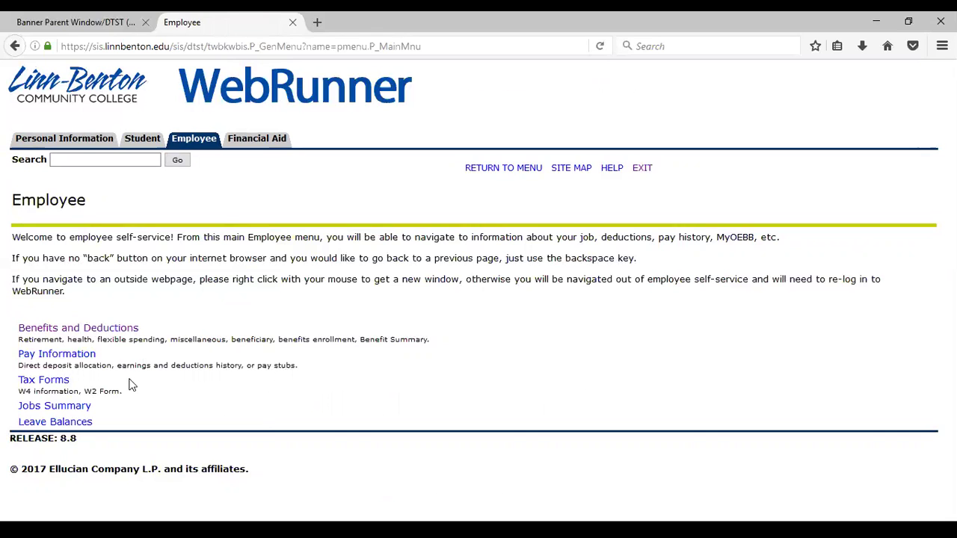
left_click(45, 354)
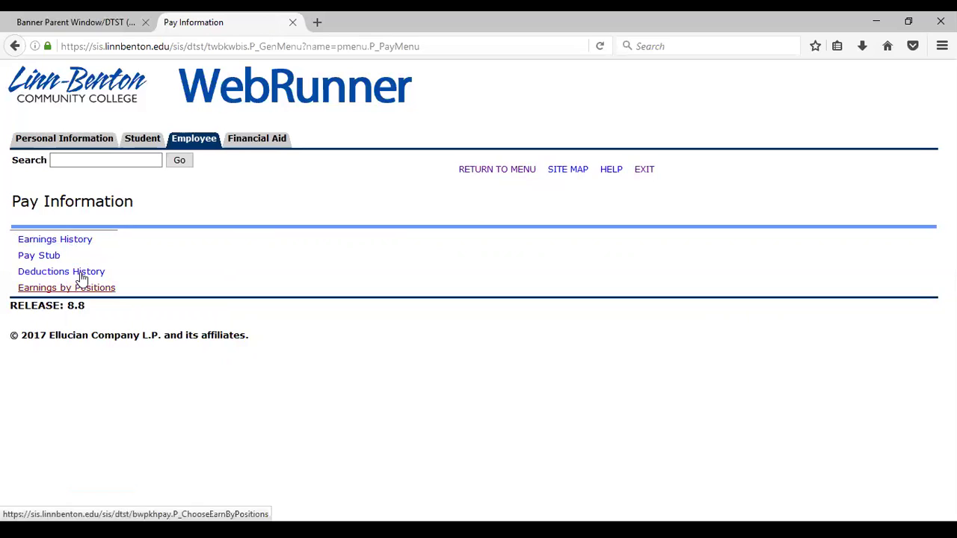
left_click(66, 243)
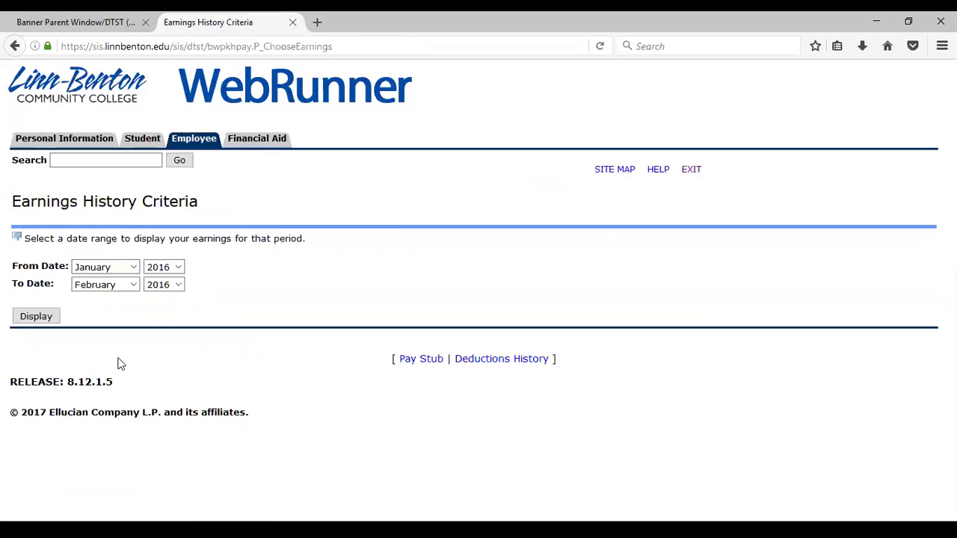
Step: Display the earnings history for January 2016
left_click(112, 284)
left_click(97, 299)
left_click(31, 315)
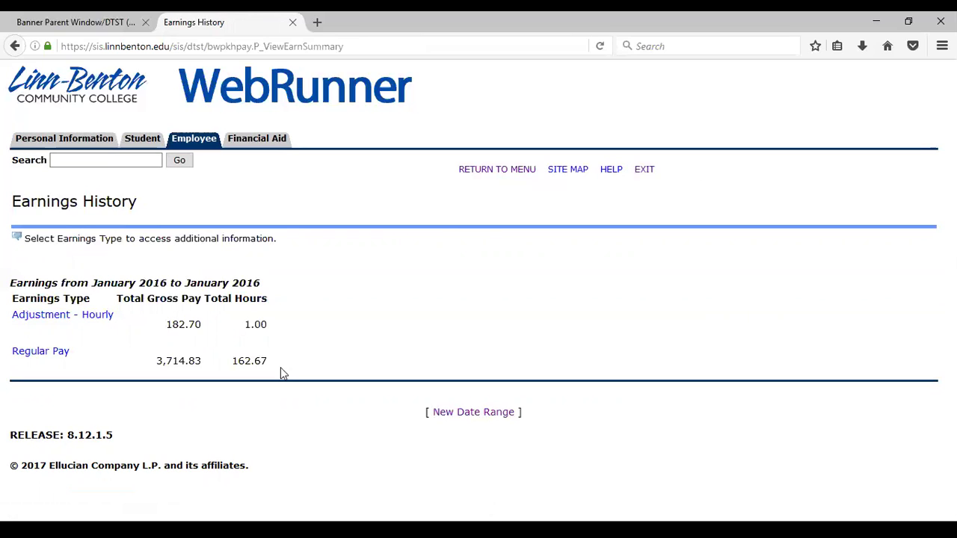
Step: Show Regular Pay detail for January–May 2016, totalling 18,111.72 over 793.10 hours
left_click(60, 354)
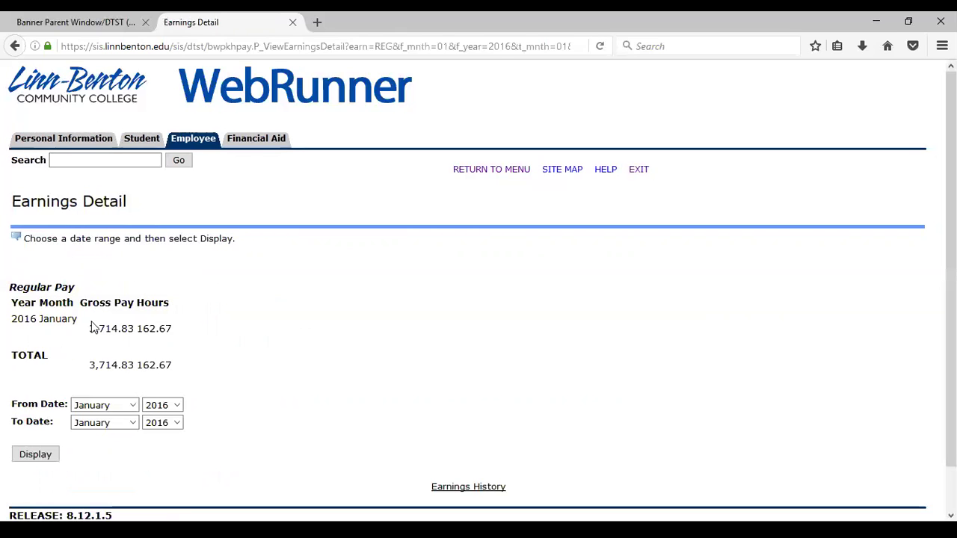
left_click(131, 424)
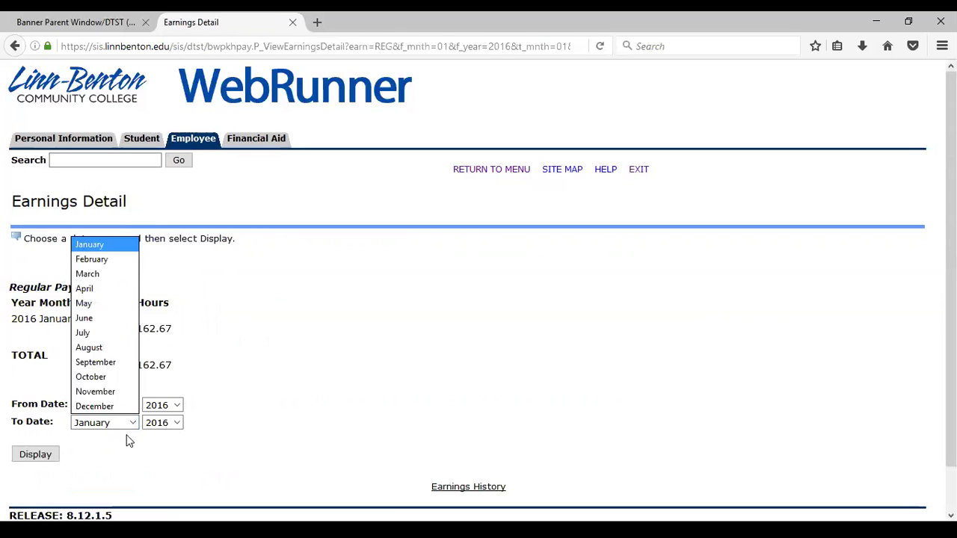
left_click(108, 301)
left_click(45, 453)
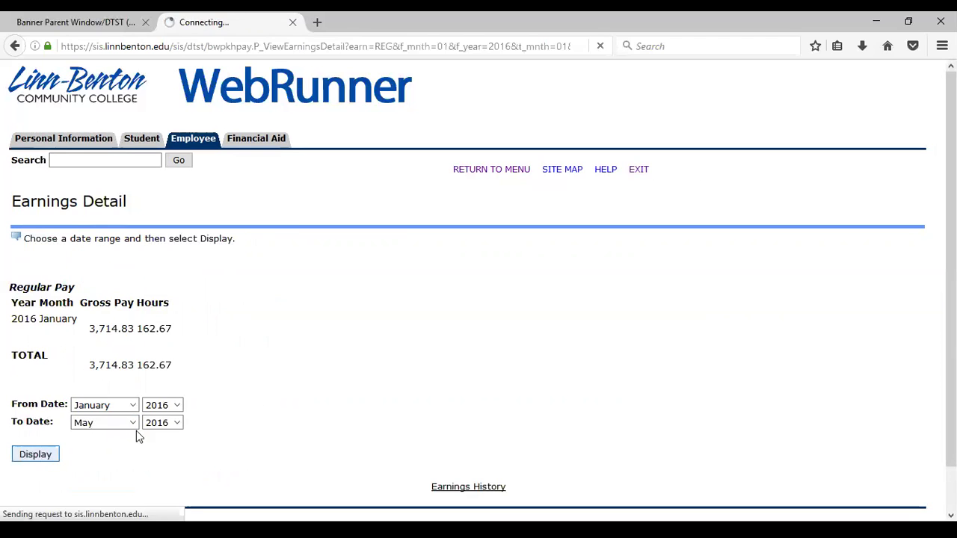
scroll(257, 322, "down", 1)
scroll(258, 323, "down", 2)
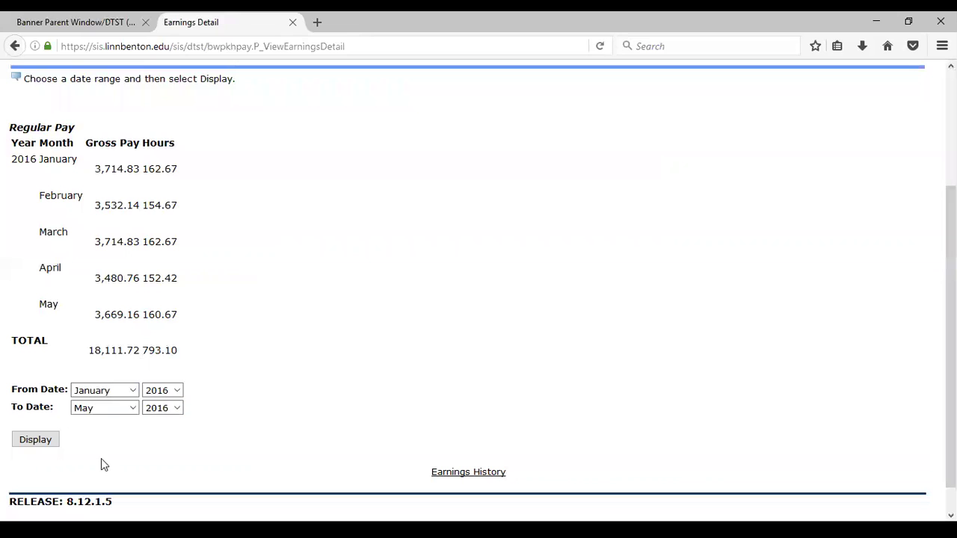
scroll(300, 241, "up", 3)
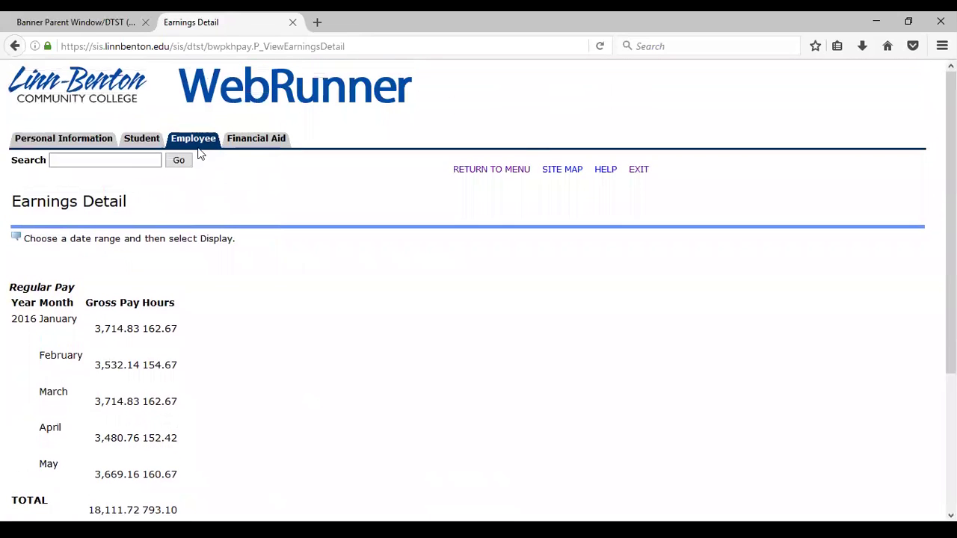
left_click(196, 140)
Step: List the 2016 pay stubs and open the Aug 31, 2016 stub
left_click(64, 357)
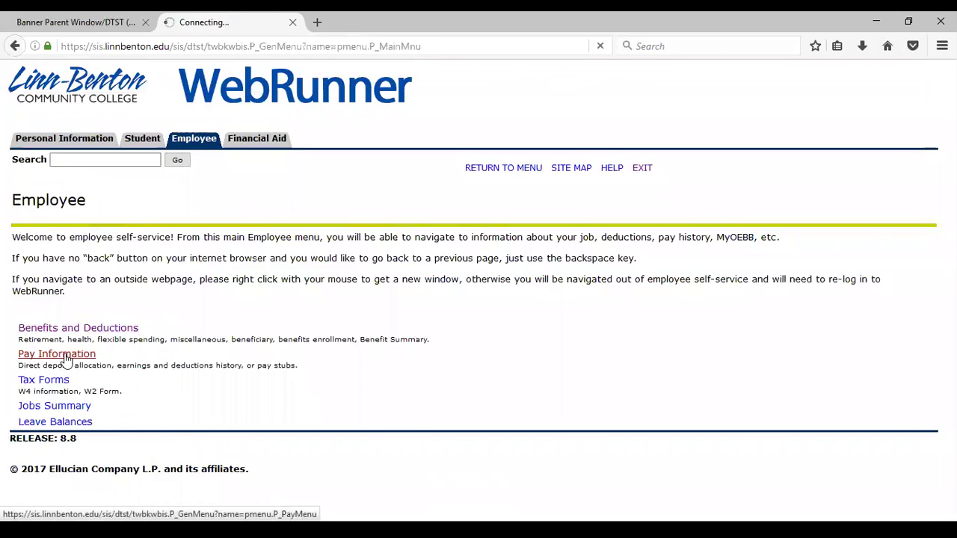
left_click(38, 256)
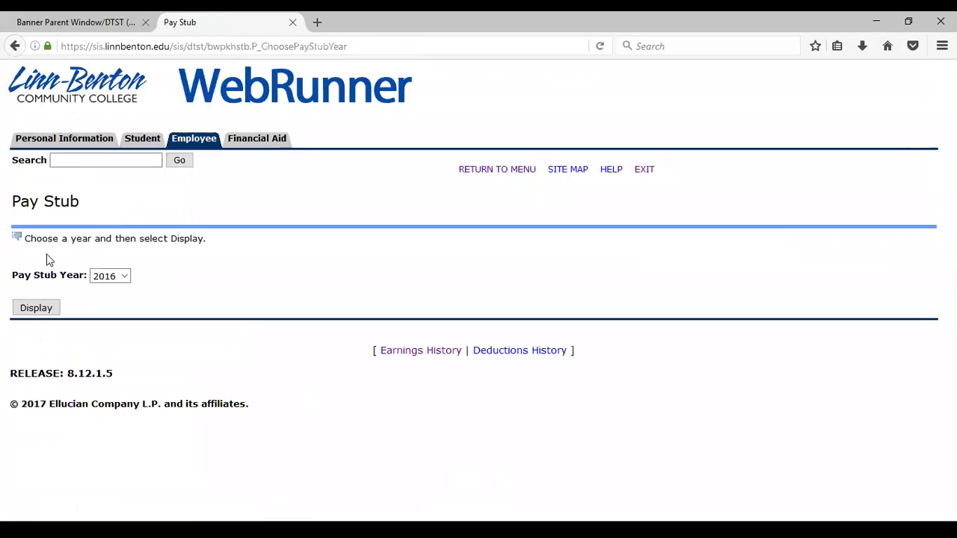
left_click(121, 276)
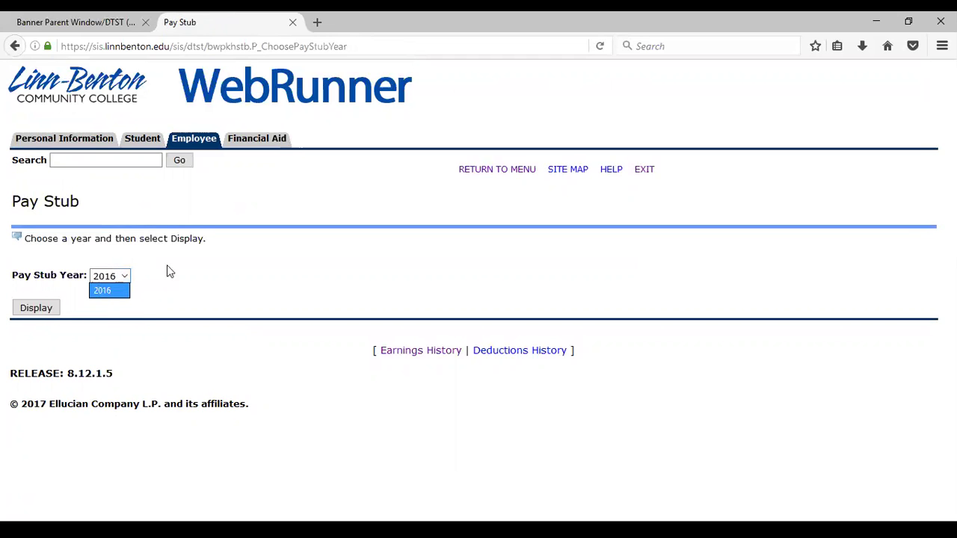
left_click(50, 309)
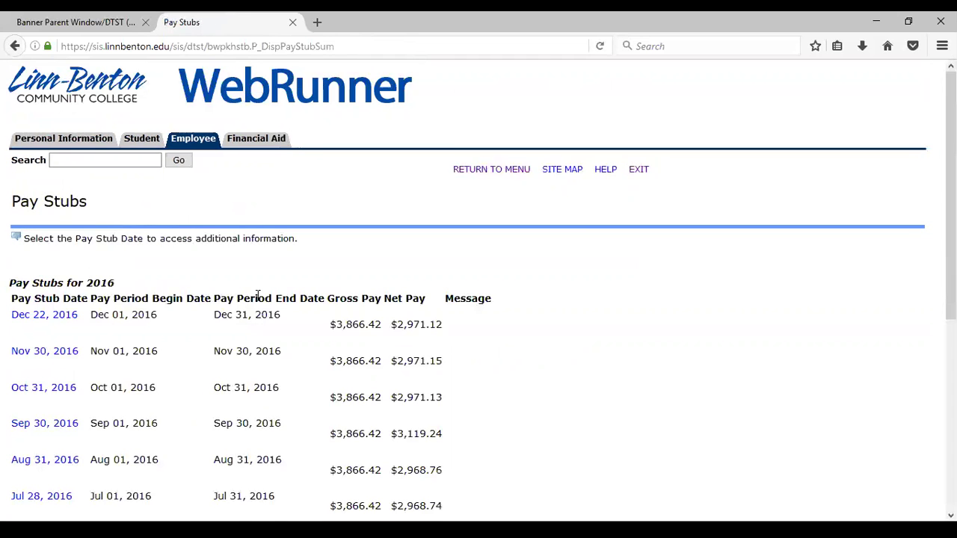
scroll(260, 299, "down", 3)
scroll(284, 301, "down", 4)
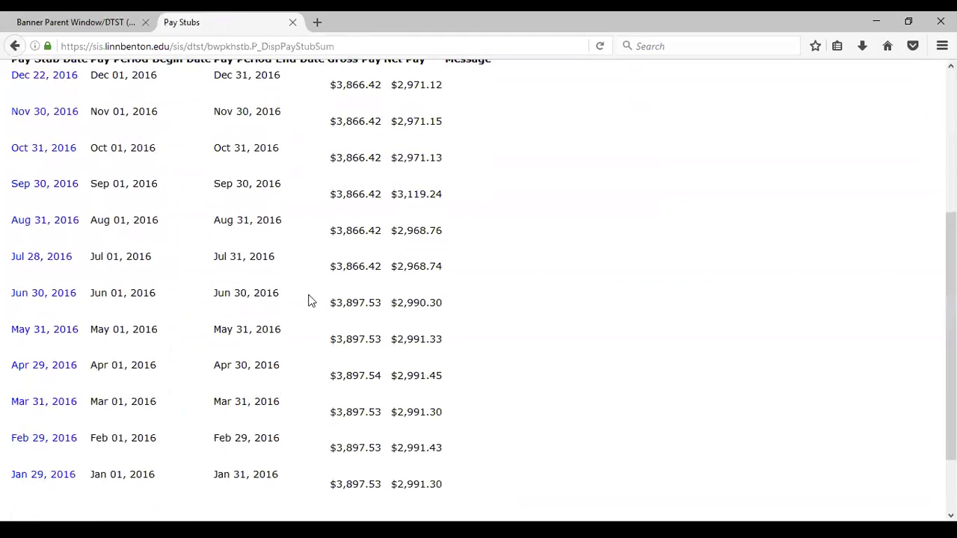
scroll(399, 222, "up", 2)
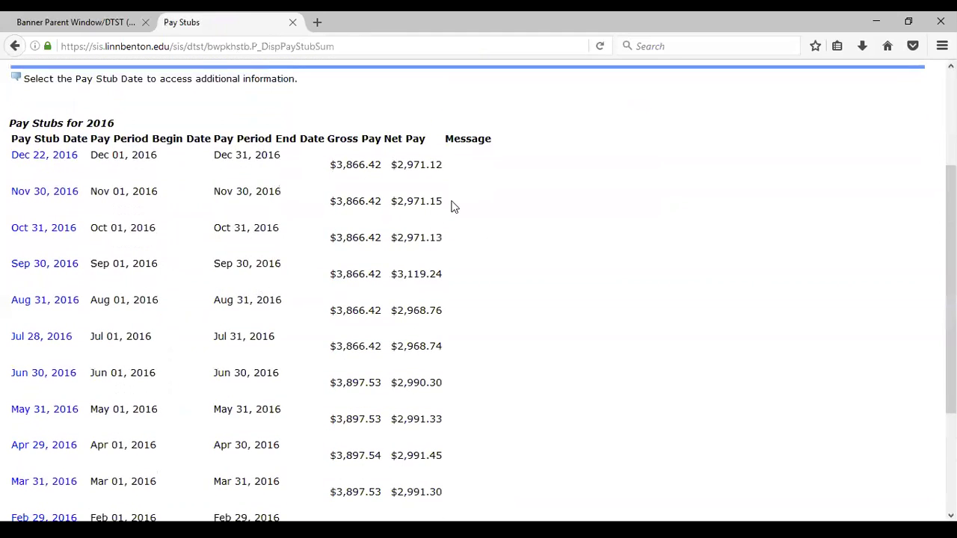
left_click(32, 302)
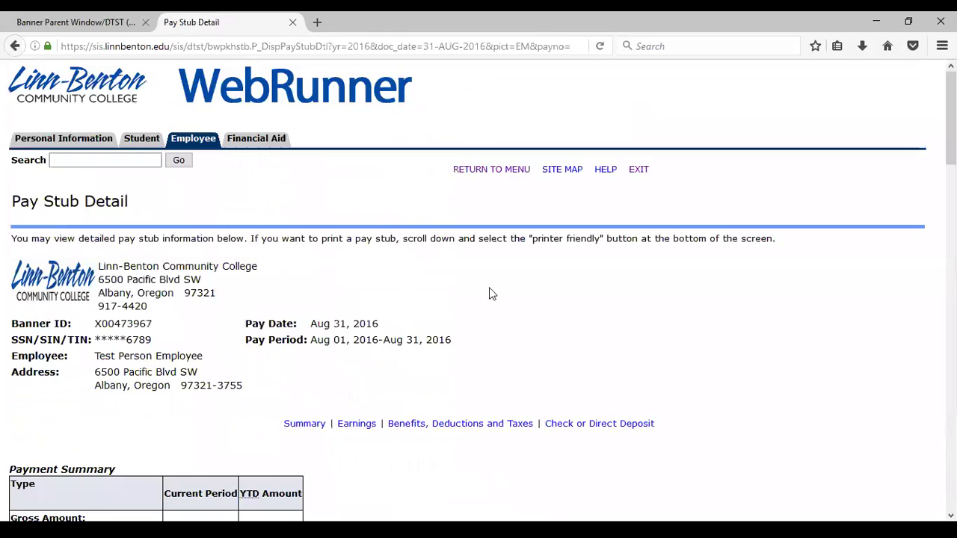
Step: Scroll to the bottom of the Aug 31, 2016 stub and choose Printer Friendly
scroll(516, 299, "down", 3)
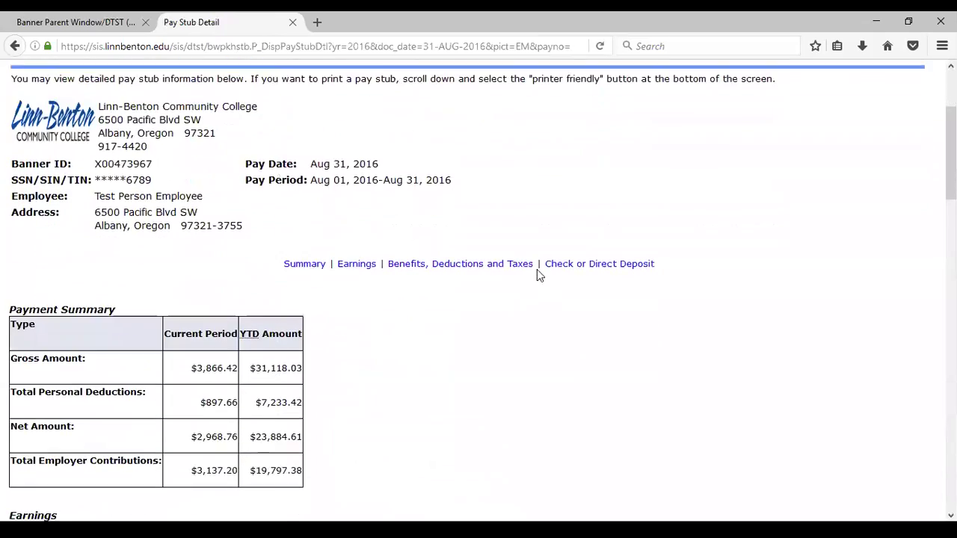
scroll(519, 289, "down", 6)
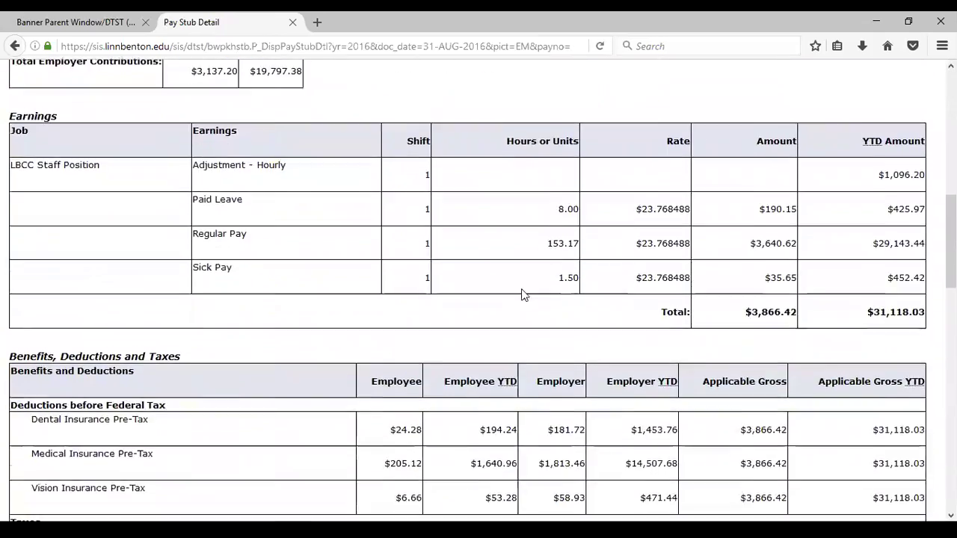
scroll(520, 297, "down", 1)
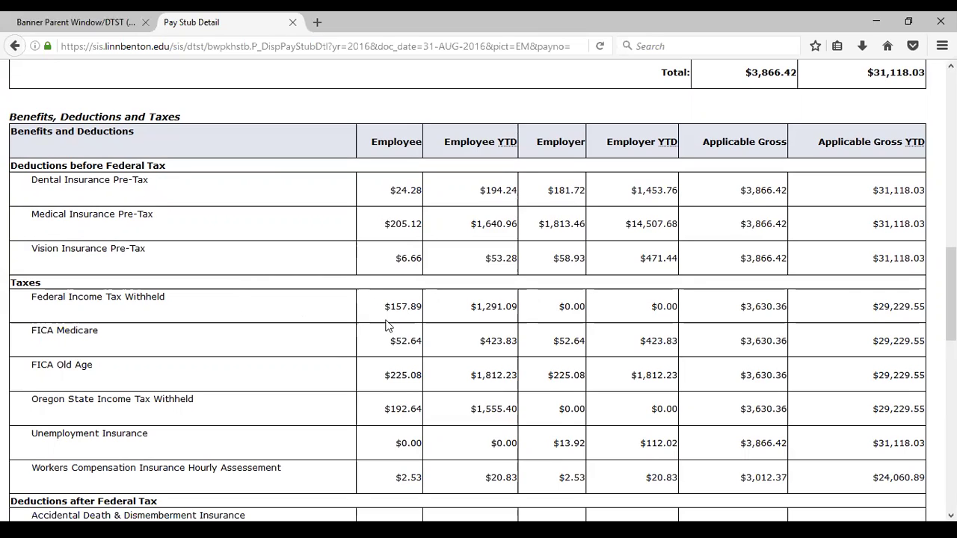
scroll(367, 350, "down", 2)
scroll(357, 355, "down", 5)
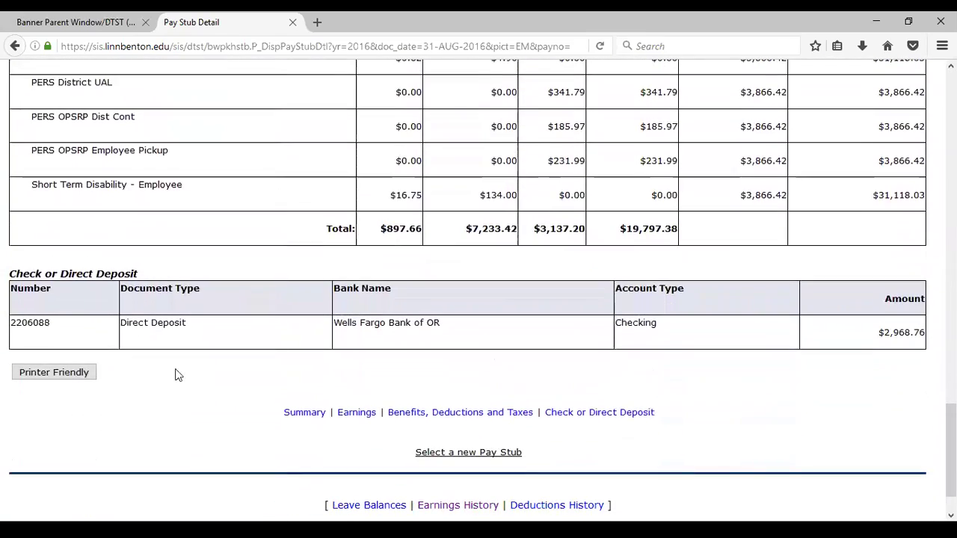
left_click(88, 373)
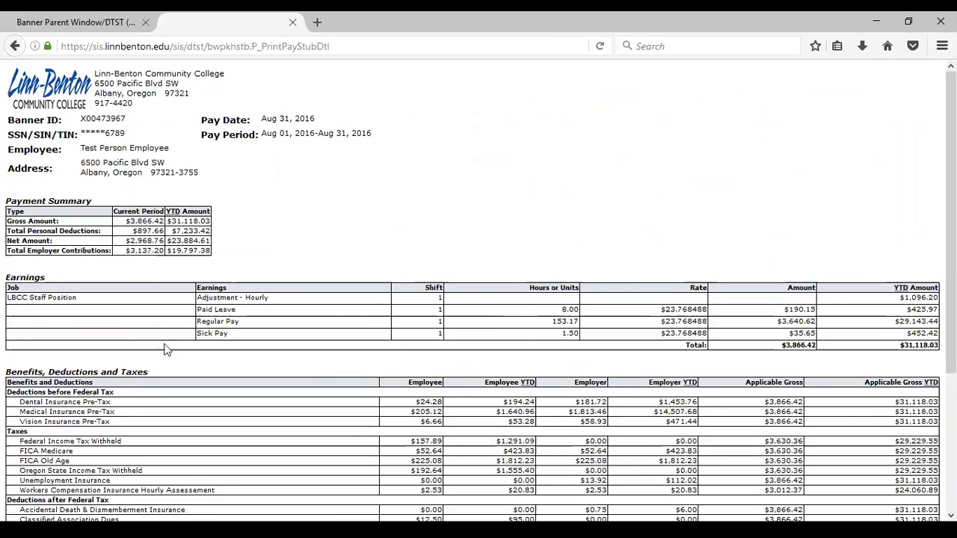
Step: Review the printer-friendly stub ($3,866.42 gross, $2,968.76 net), then close its tab
scroll(362, 327, "down", 4)
scroll(362, 327, "down", 1)
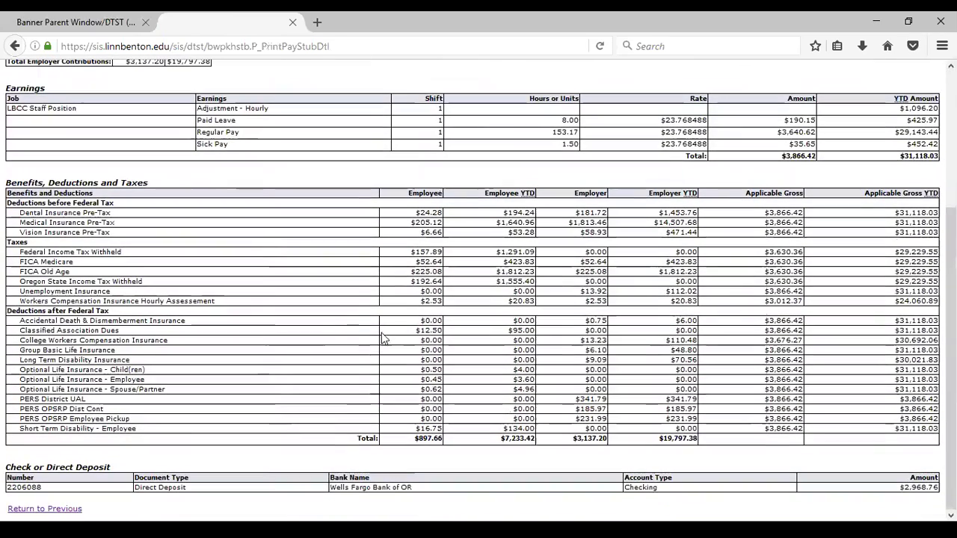
scroll(362, 336, "up", 5)
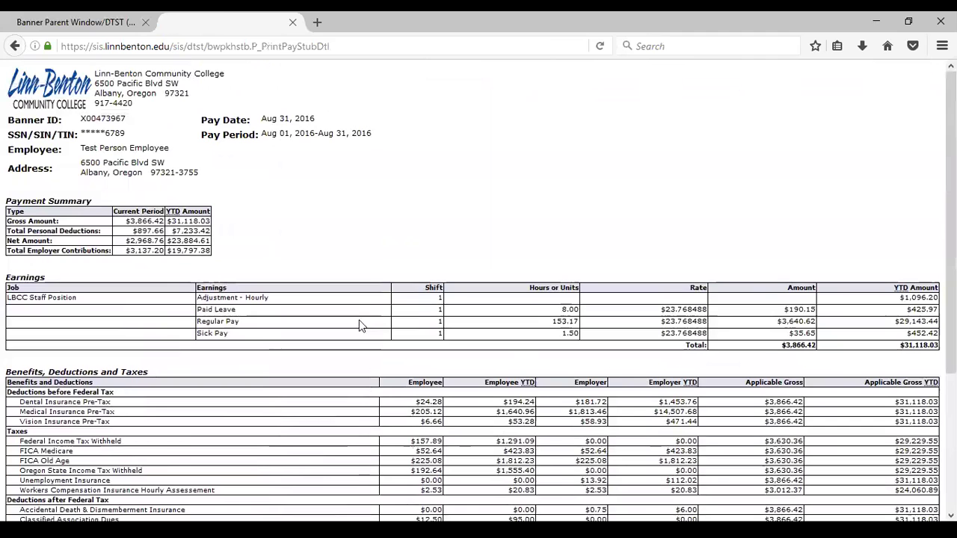
left_click(293, 23)
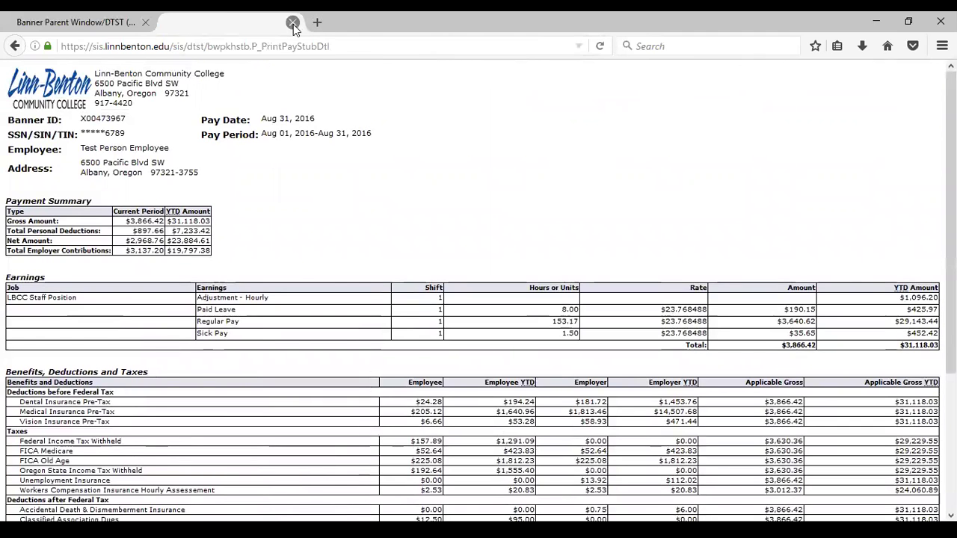
Step: In a new tab, go from the LBCC Banner home page's Testing section to SIS - DTST
left_click(170, 23)
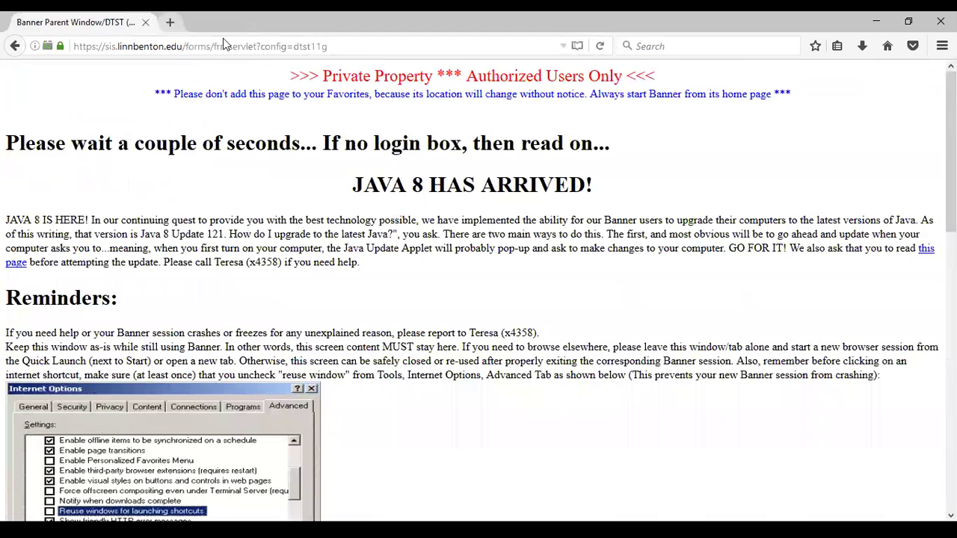
left_click(267, 187)
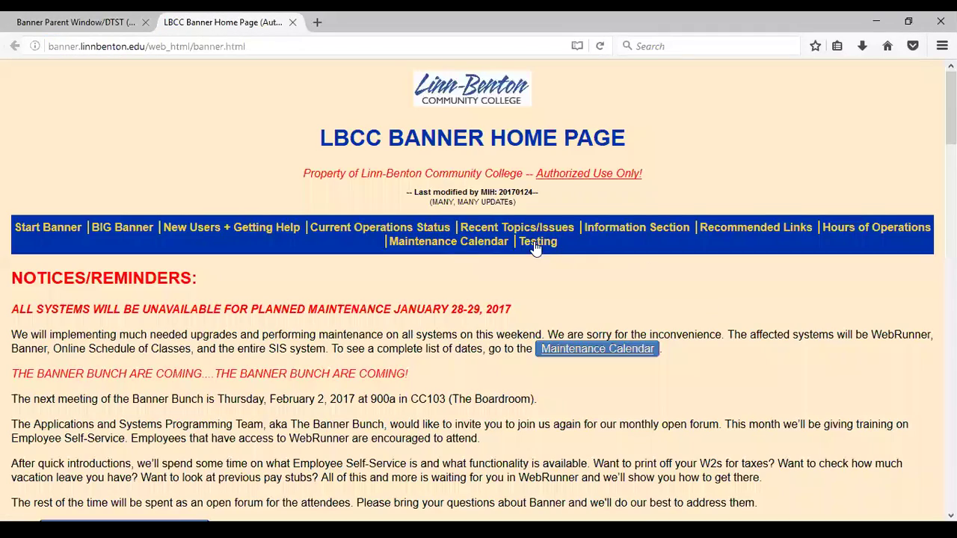
left_click(537, 242)
left_click(494, 476)
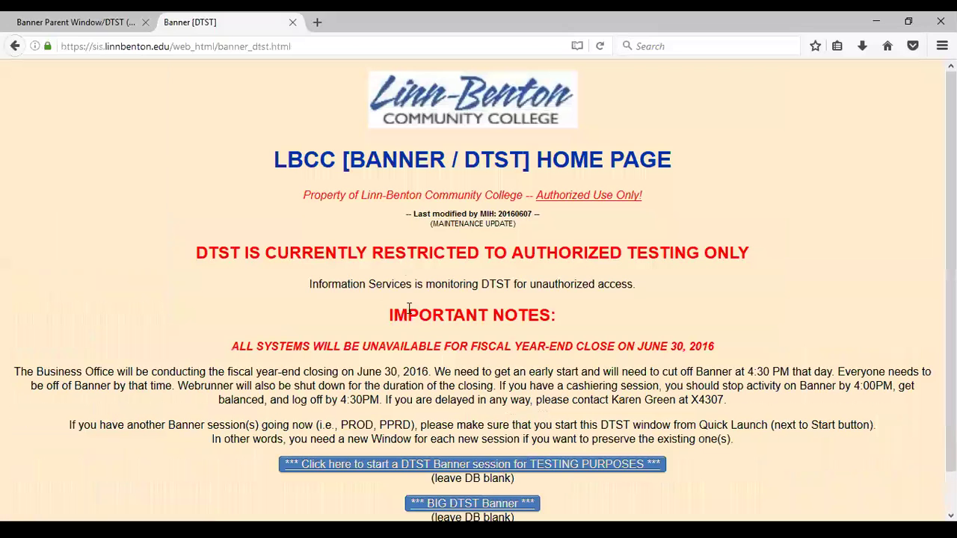
scroll(487, 490, "down", 1)
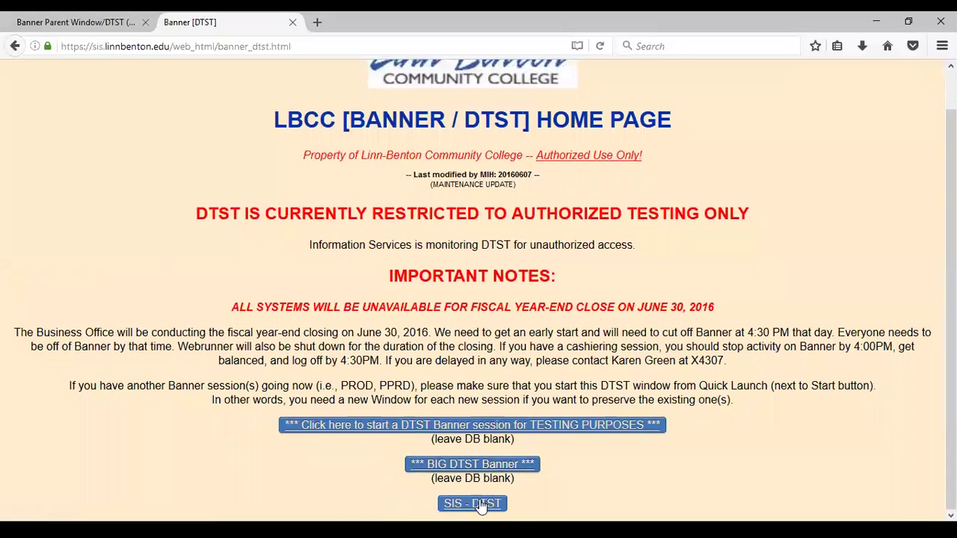
left_click(479, 503)
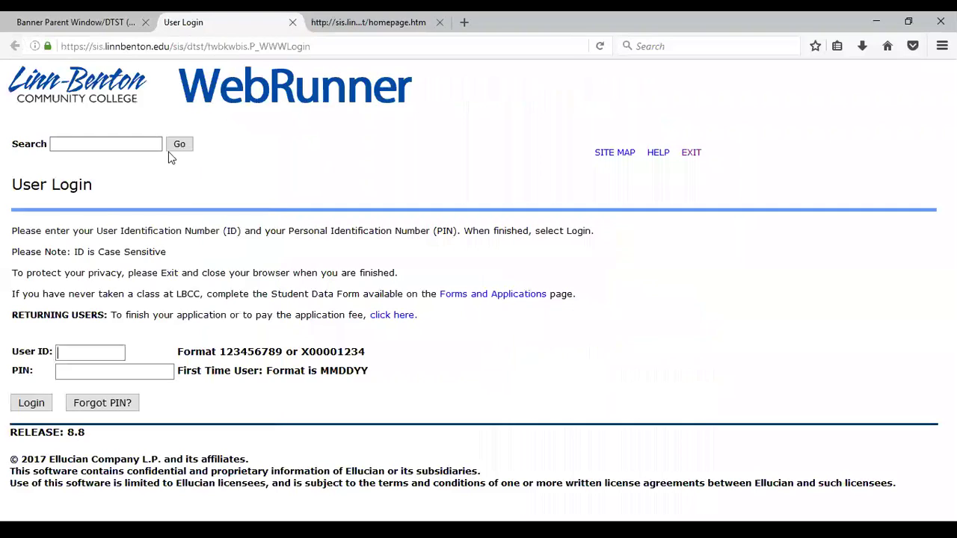
Step: Enter the employee's user ID and PIN on the DTST login page
left_click(79, 351)
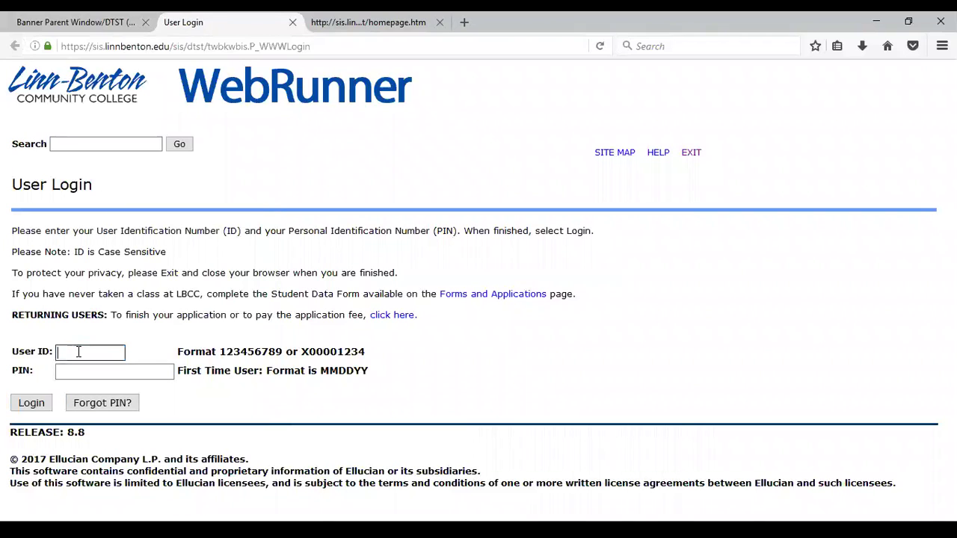
type("x00473967")
key("Tab")
type("••••••")
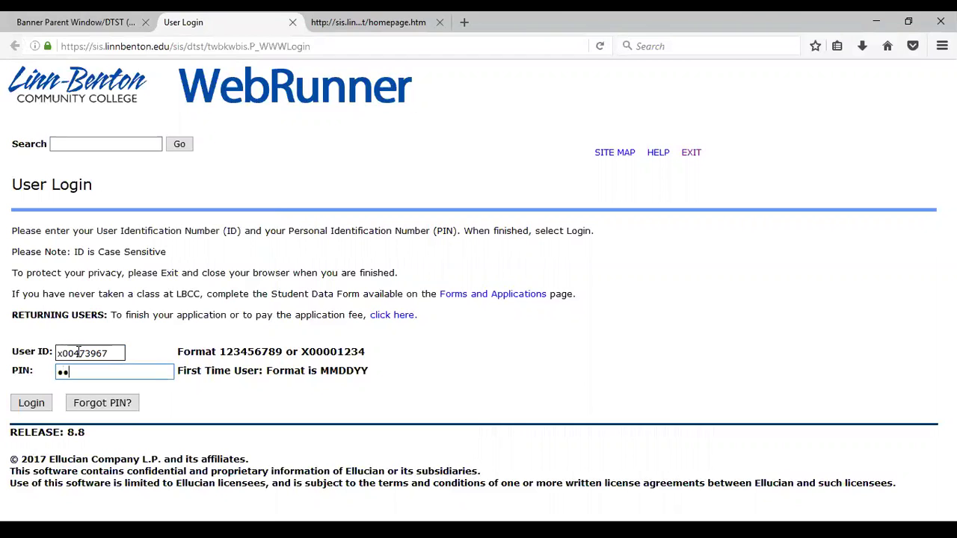
Step: Log in and list the pay stubs under Employee > Pay Information > Pay Stub
left_click(11, 404)
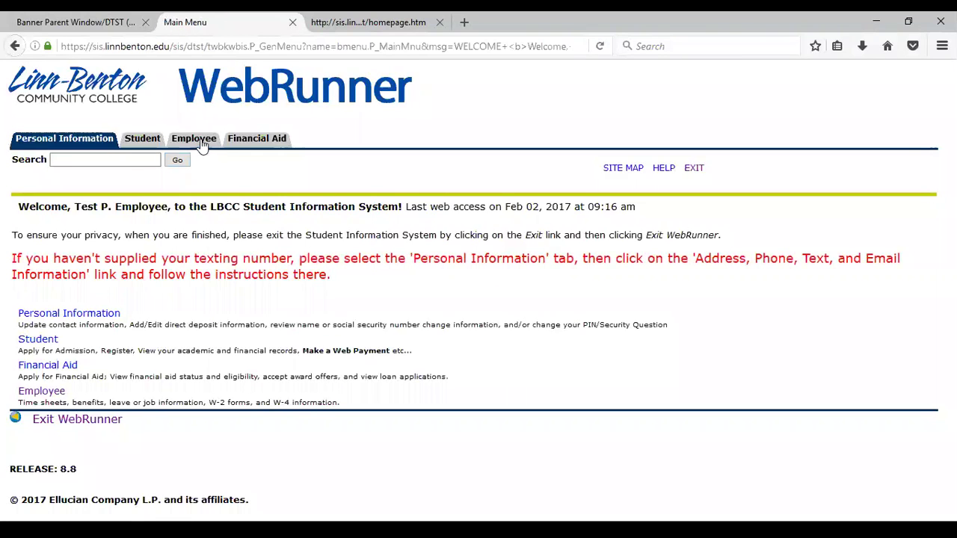
left_click(199, 143)
left_click(65, 354)
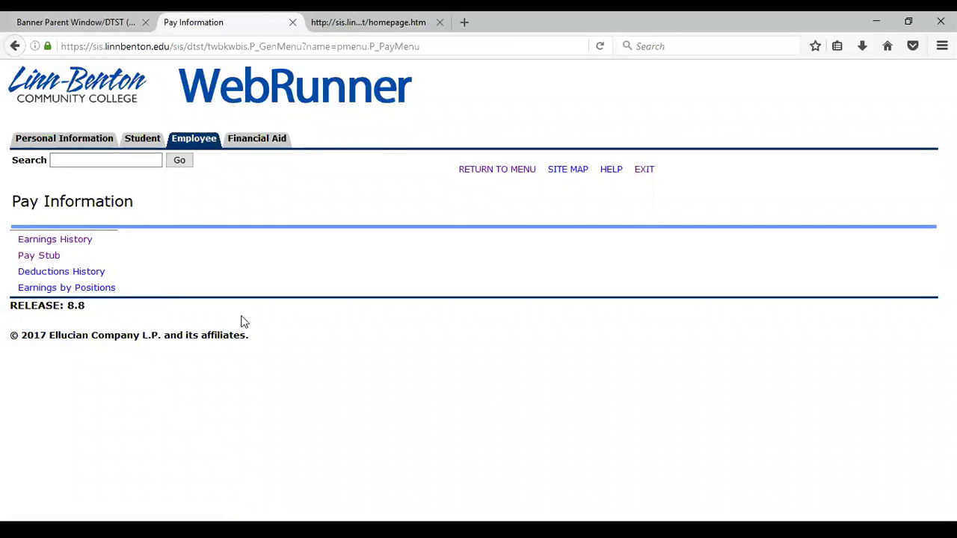
left_click(54, 260)
left_click(35, 309)
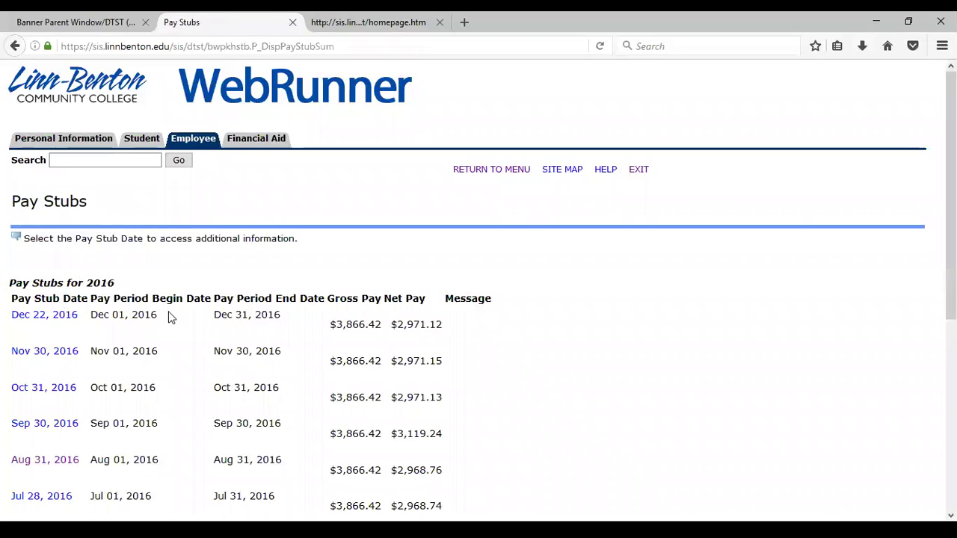
Step: View the Nov 30, 2016 stub ($3,866.42 gross, $2,971.15 net) and its earnings
scroll(120, 284, "down", 2)
left_click(67, 351)
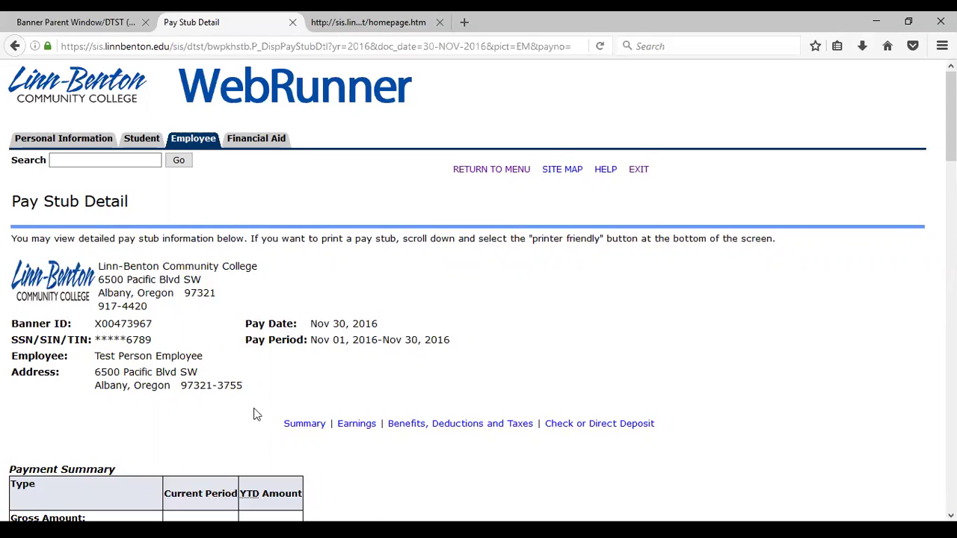
scroll(263, 418, "down", 5)
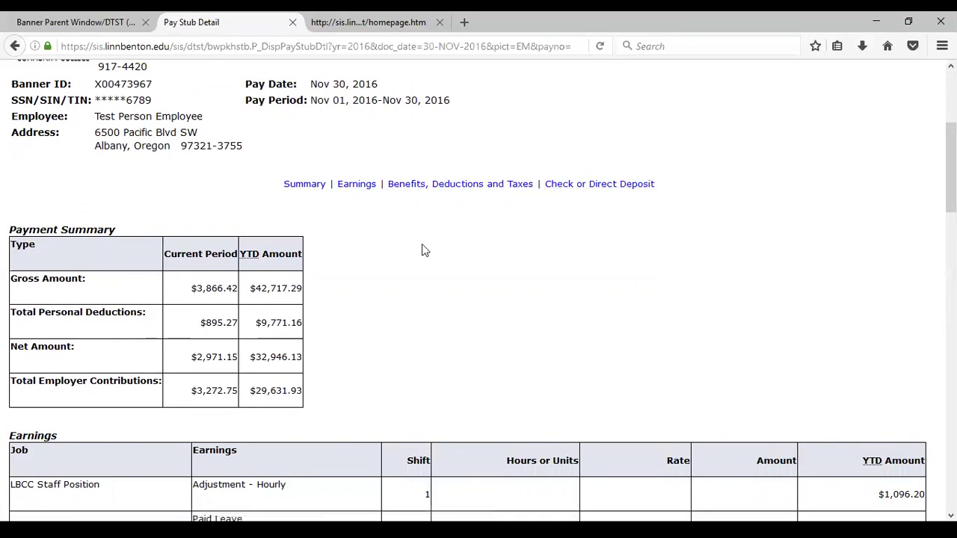
left_click(356, 184)
scroll(264, 288, "up", 5)
left_click(191, 142)
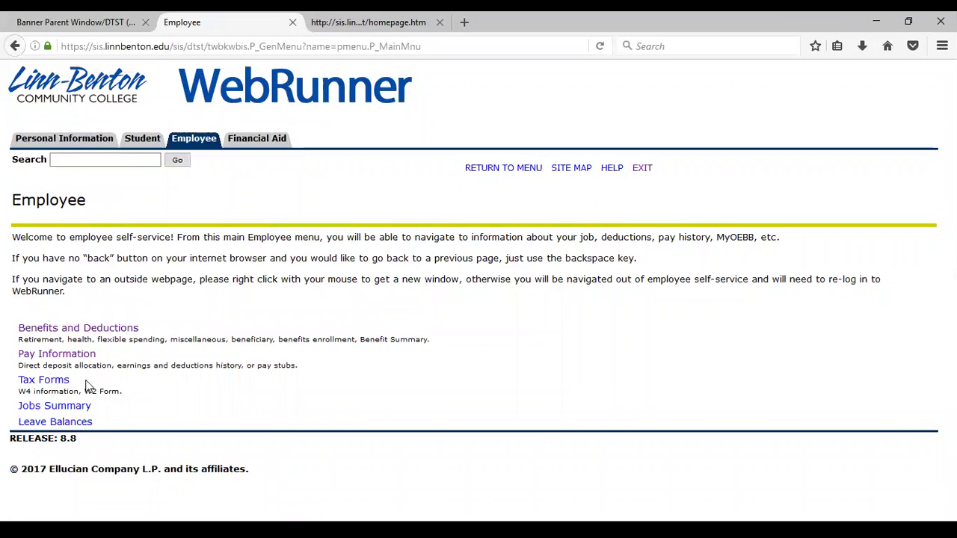
Step: Display deductions history from January to June 2016
left_click(75, 355)
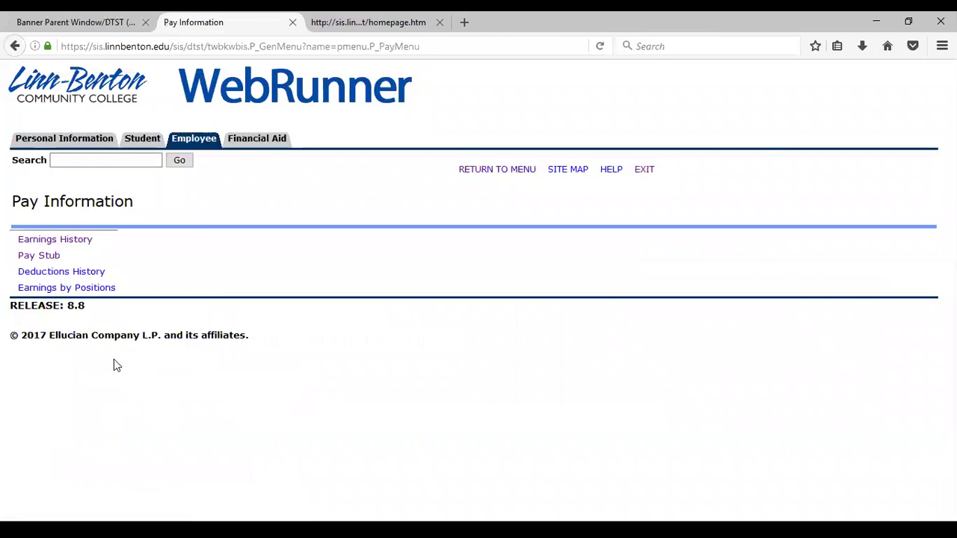
left_click(84, 273)
left_click(131, 284)
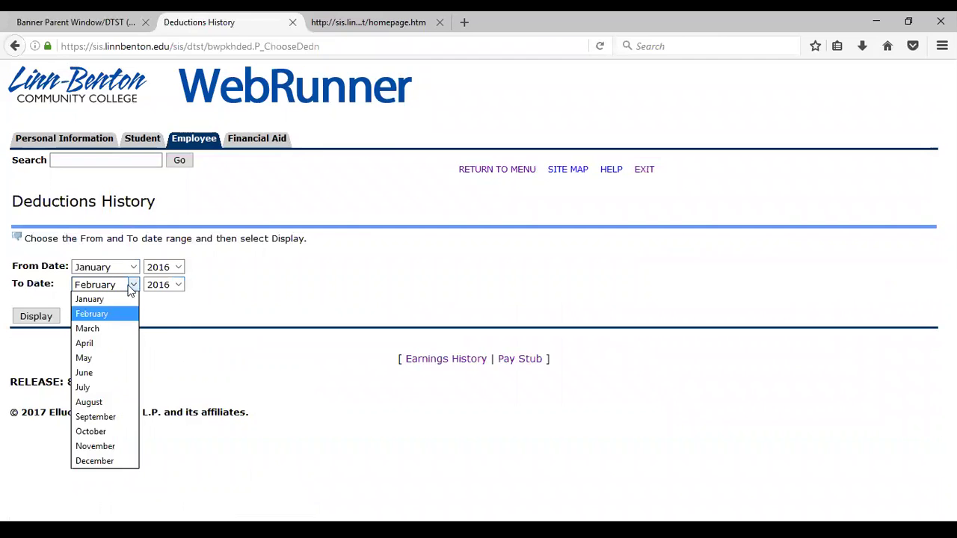
left_click(83, 372)
left_click(54, 321)
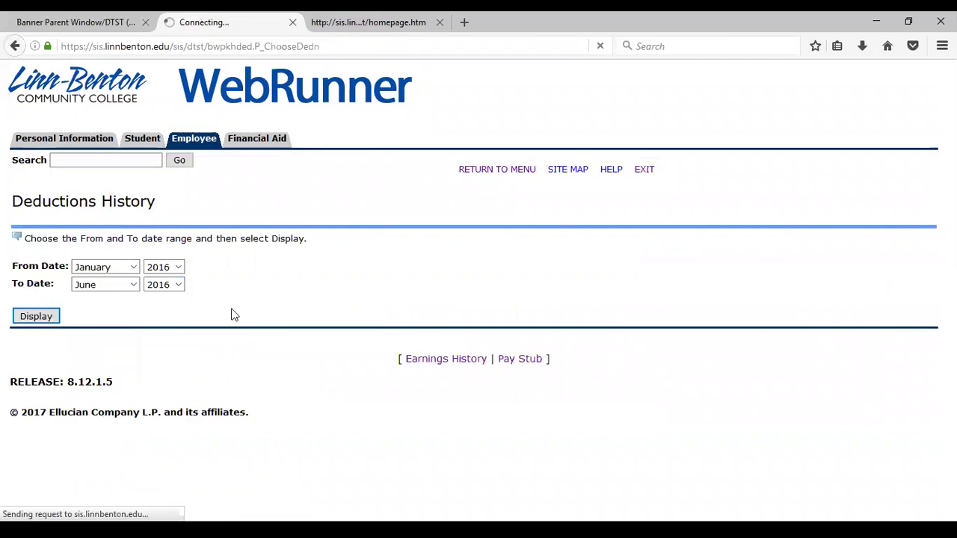
Step: Check the Workers Compensation Hourly Assessment deductions, totalling 15.75
scroll(574, 314, "down", 3)
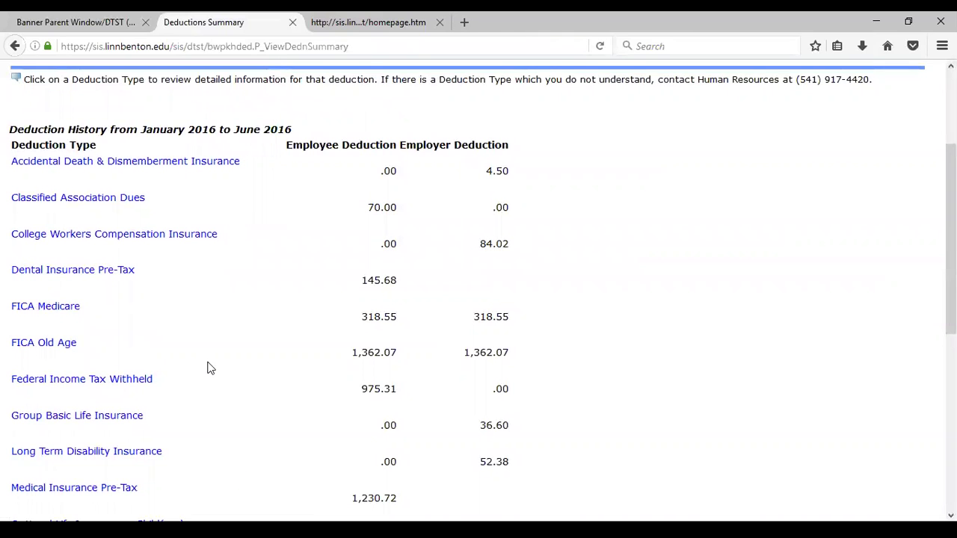
scroll(211, 374, "down", 5)
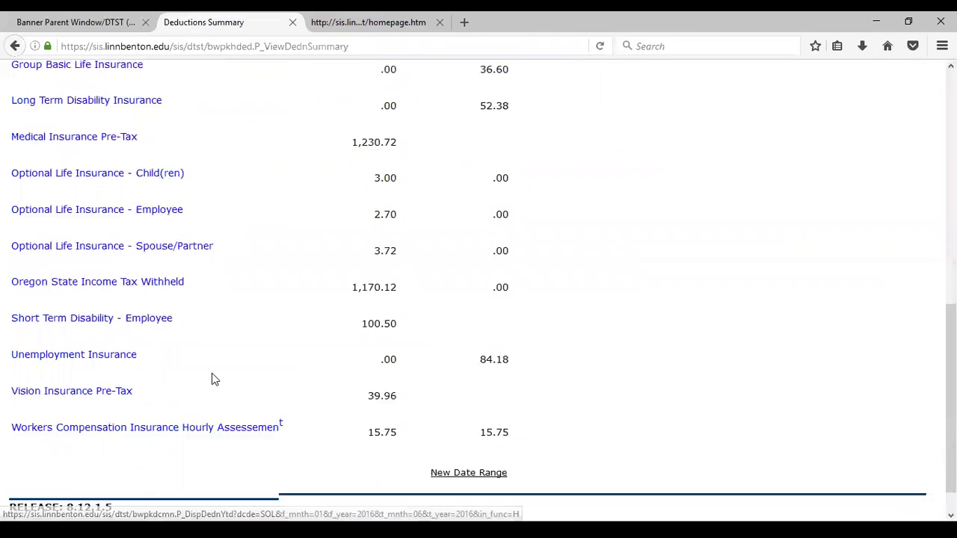
left_click(246, 405)
scroll(291, 331, "down", 3)
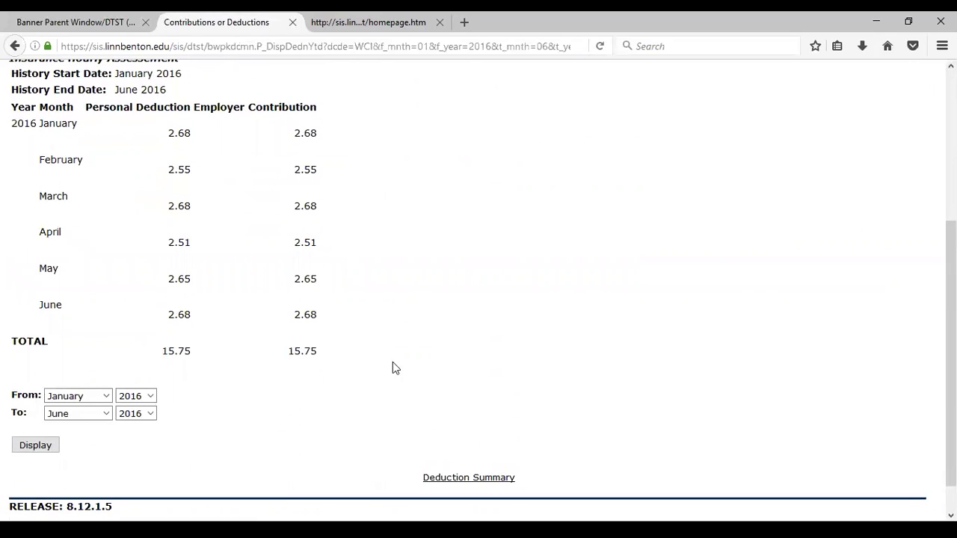
scroll(278, 363, "up", 3)
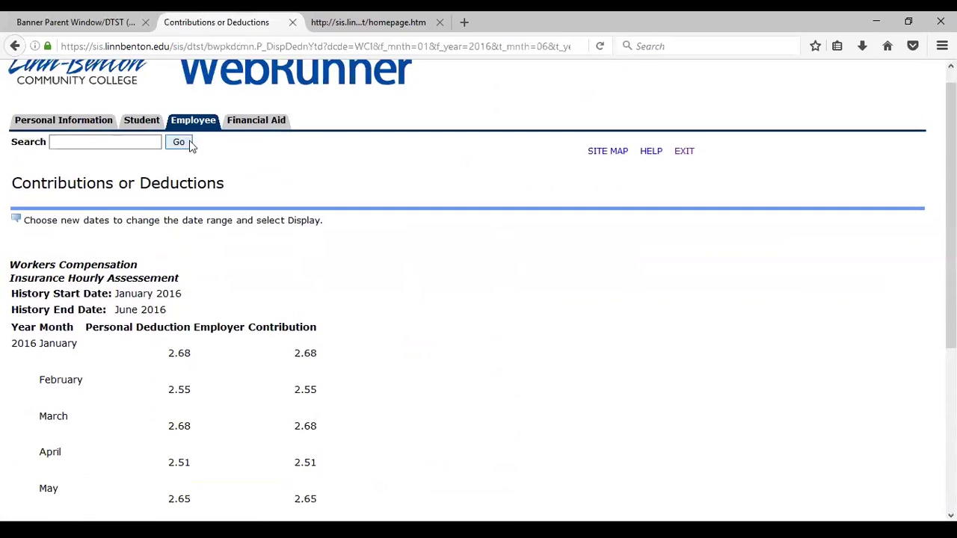
left_click(193, 113)
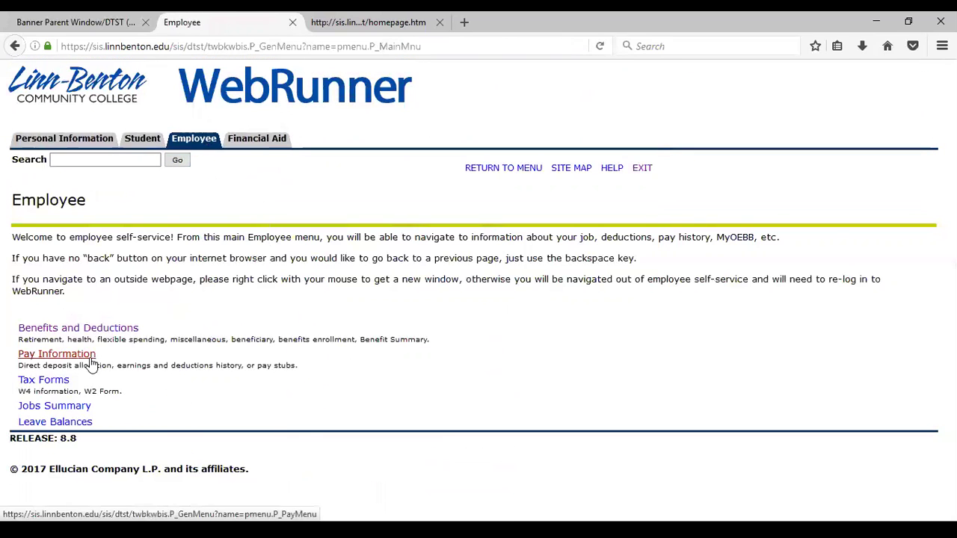
left_click(57, 354)
left_click(84, 287)
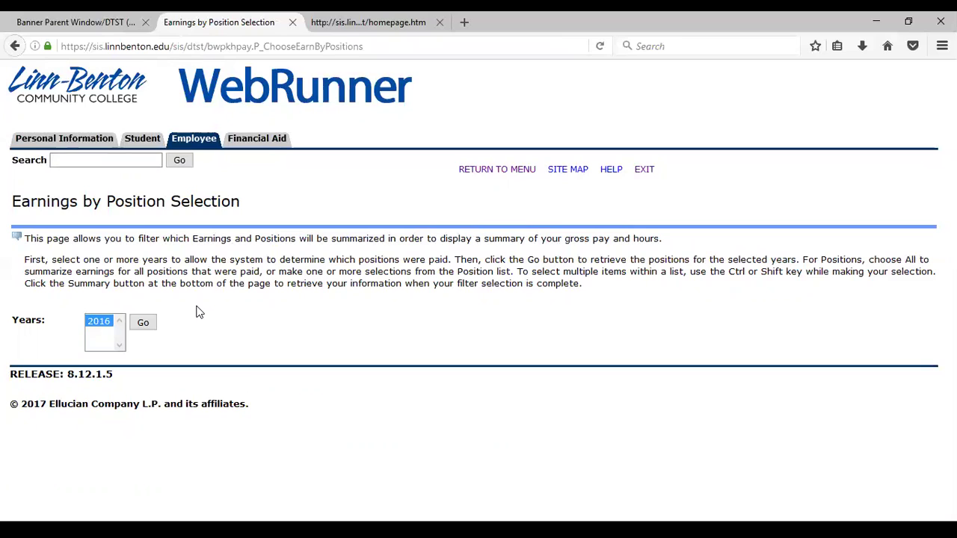
left_click(144, 324)
left_click(158, 387)
left_click(59, 432)
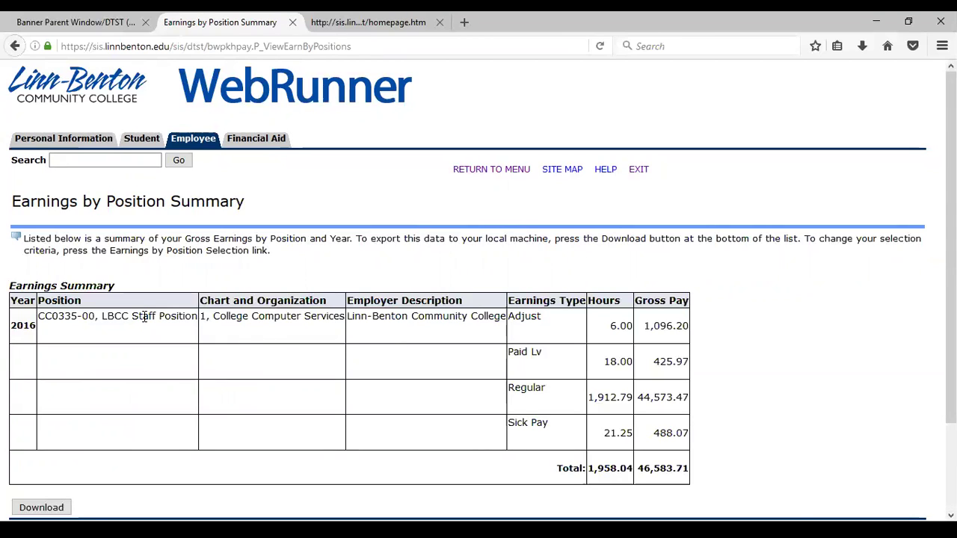
scroll(125, 329, "down", 2)
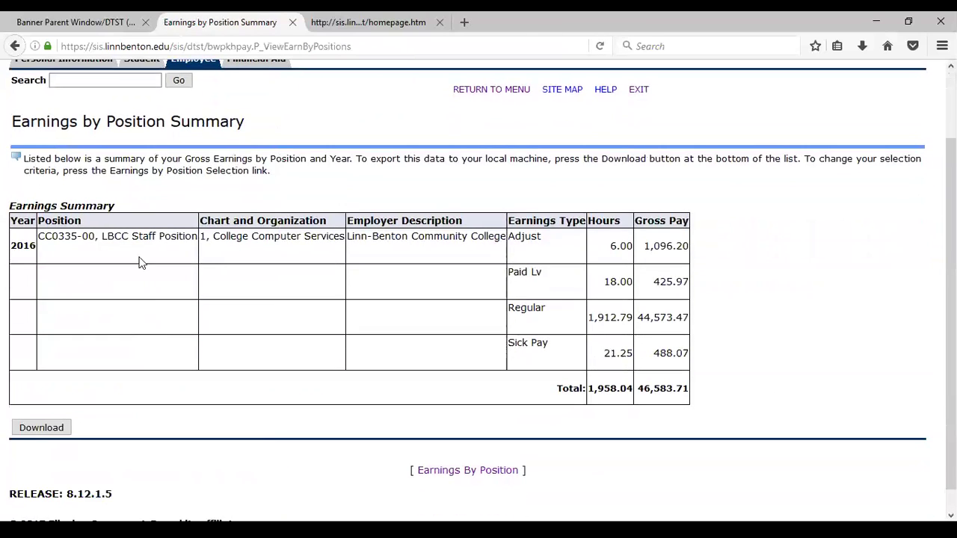
scroll(141, 262, "up", 2)
left_click(187, 140)
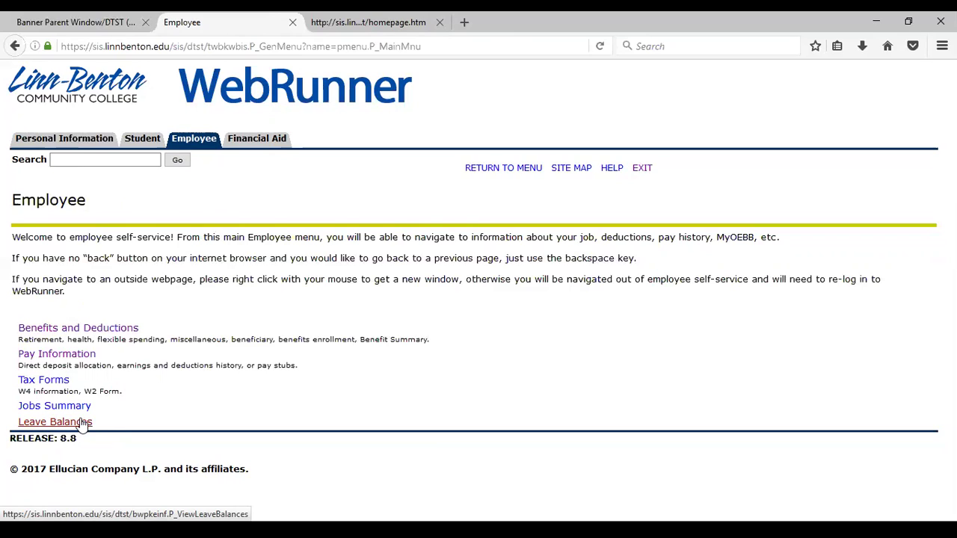
left_click(62, 384)
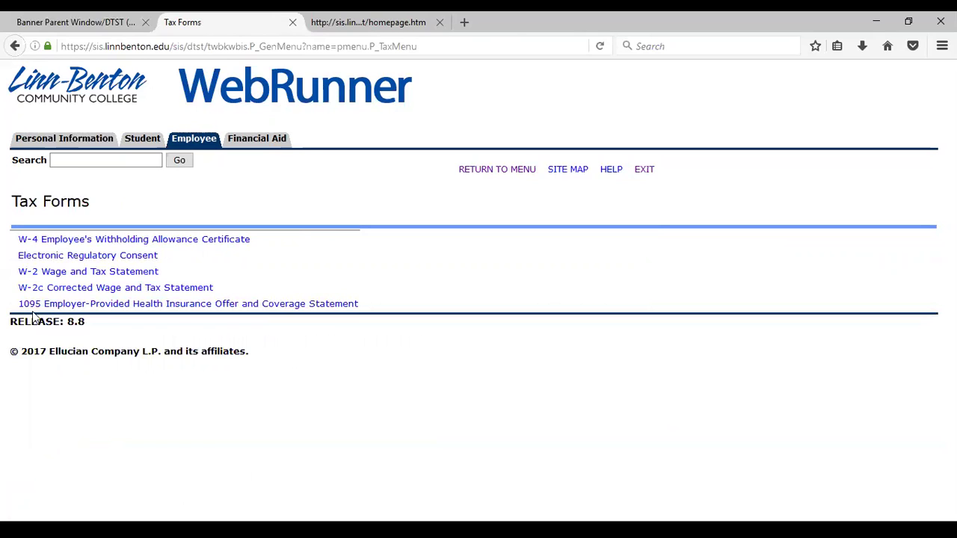
left_click(151, 257)
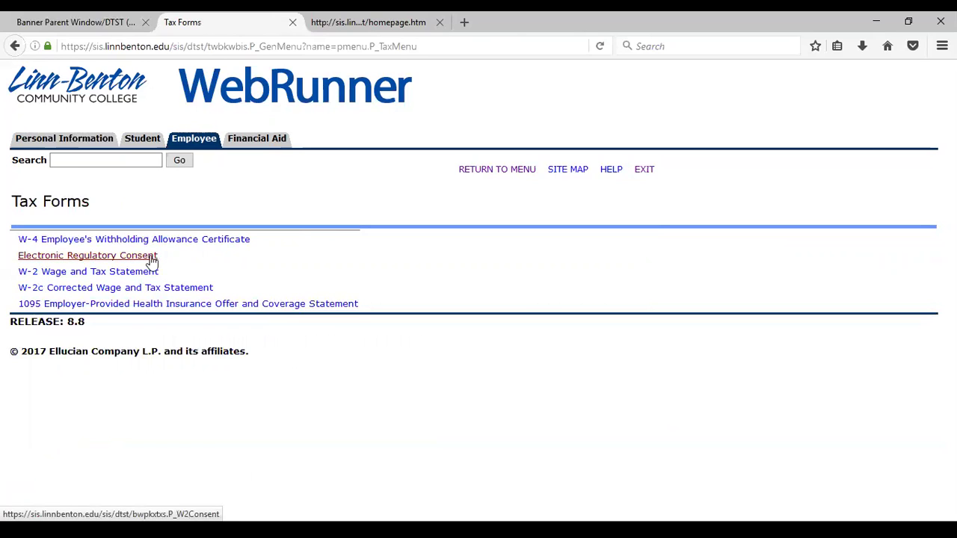
left_click(93, 258)
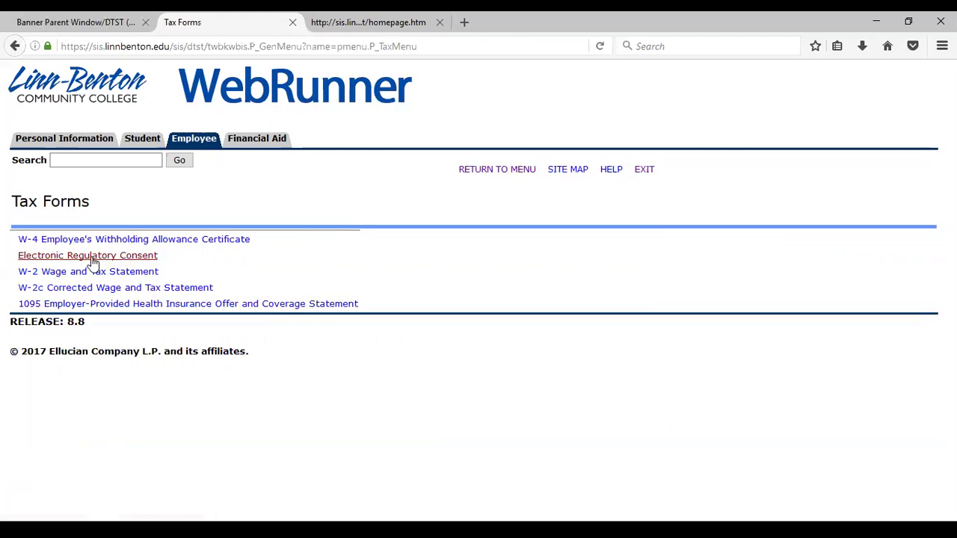
left_click(93, 263)
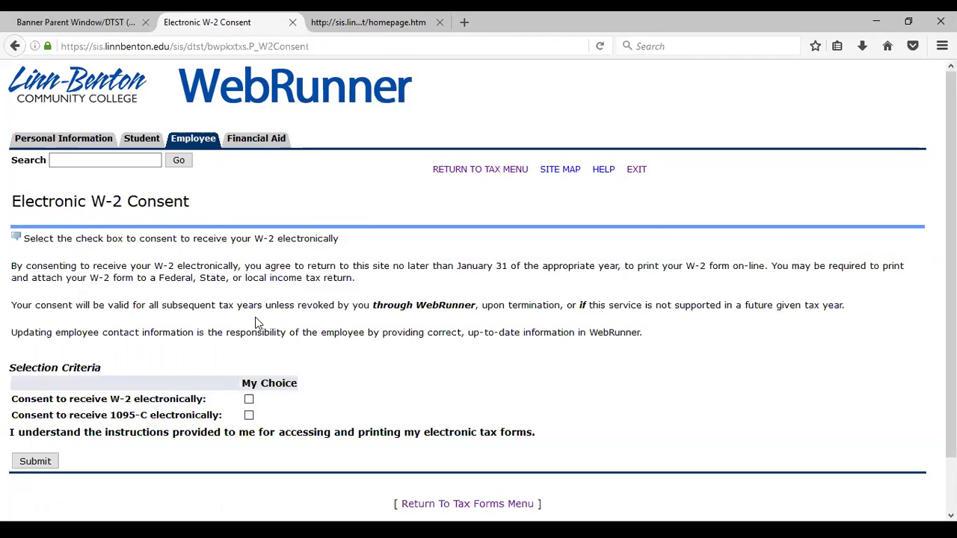
left_click(249, 400)
left_click(249, 415)
left_click(249, 416)
left_click(248, 400)
left_click(196, 142)
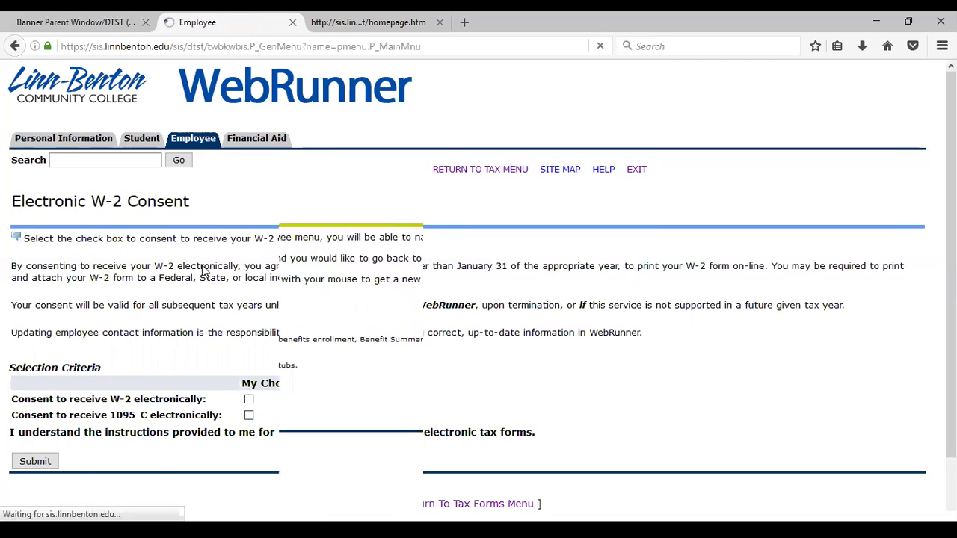
Step: View the W-4 withholding allowance certificate and its printable version, then go back
left_click(47, 379)
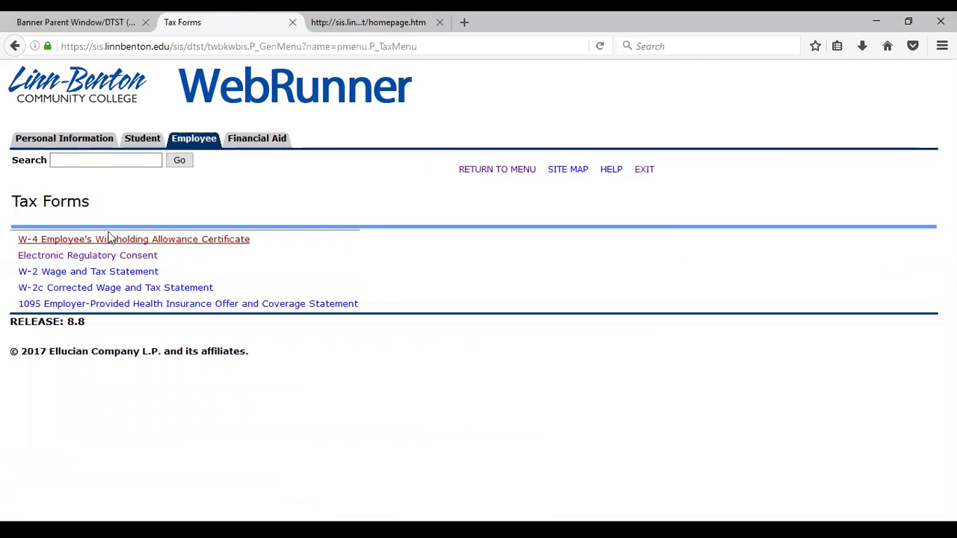
left_click(117, 240)
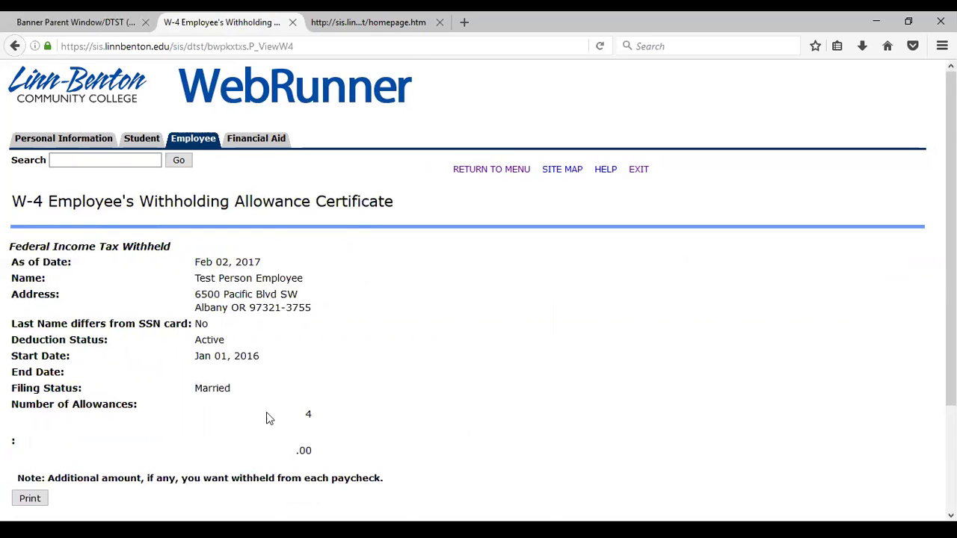
scroll(266, 419, "down", 2)
left_click(39, 417)
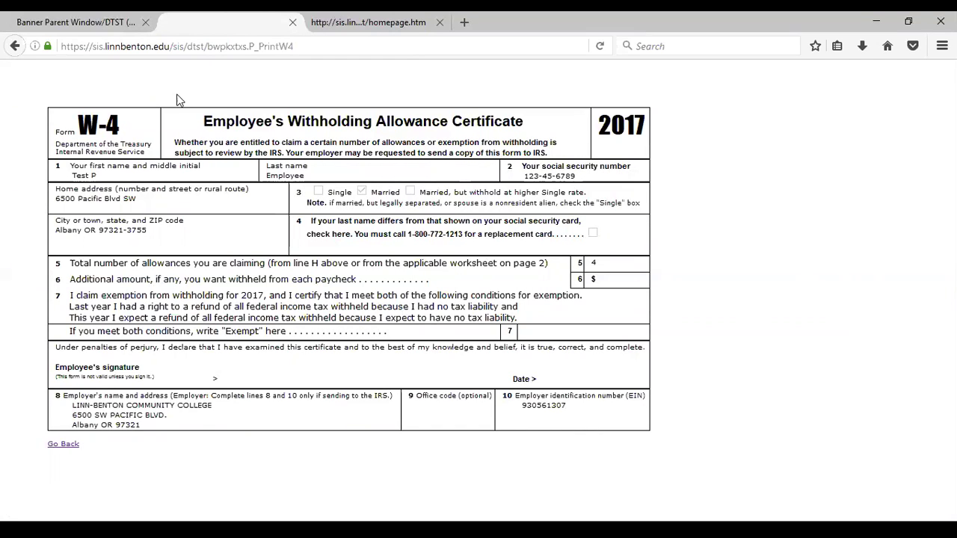
left_click(15, 47)
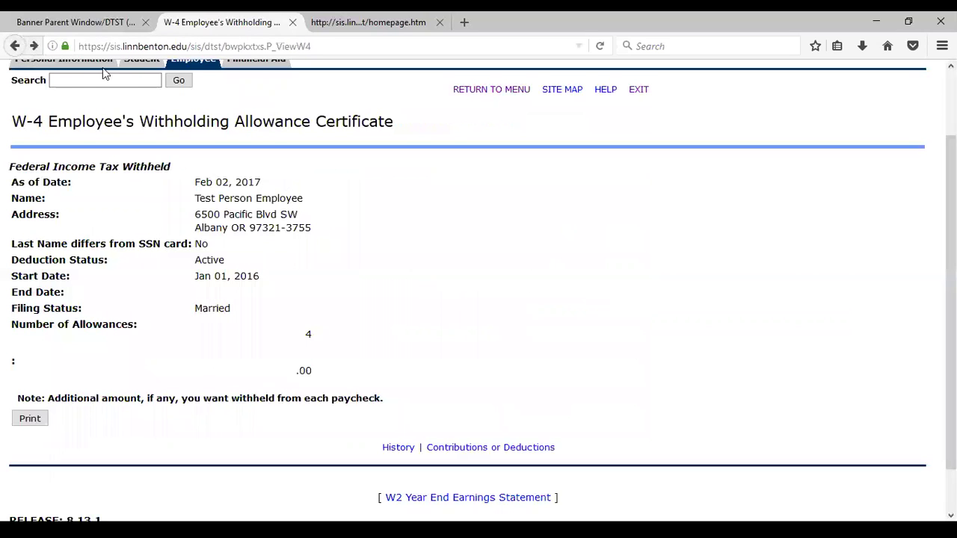
Step: From the Employee menu, go to Tax Forms and open the W-2 Wage and Tax Statement
left_click(198, 66)
left_click(60, 379)
left_click(75, 274)
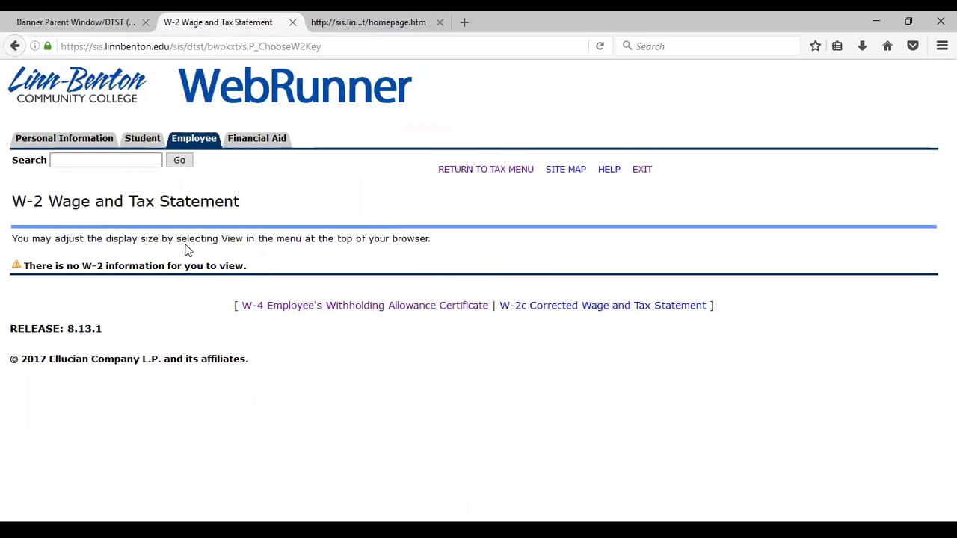
Step: Reopen the W-2 Wage and Tax Statement through Employee > Tax Forms
left_click(193, 141)
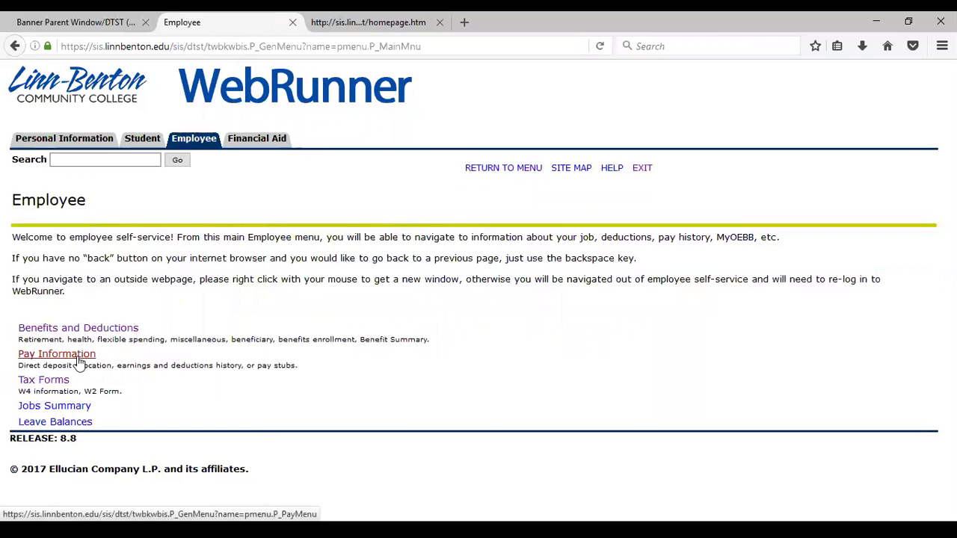
left_click(45, 379)
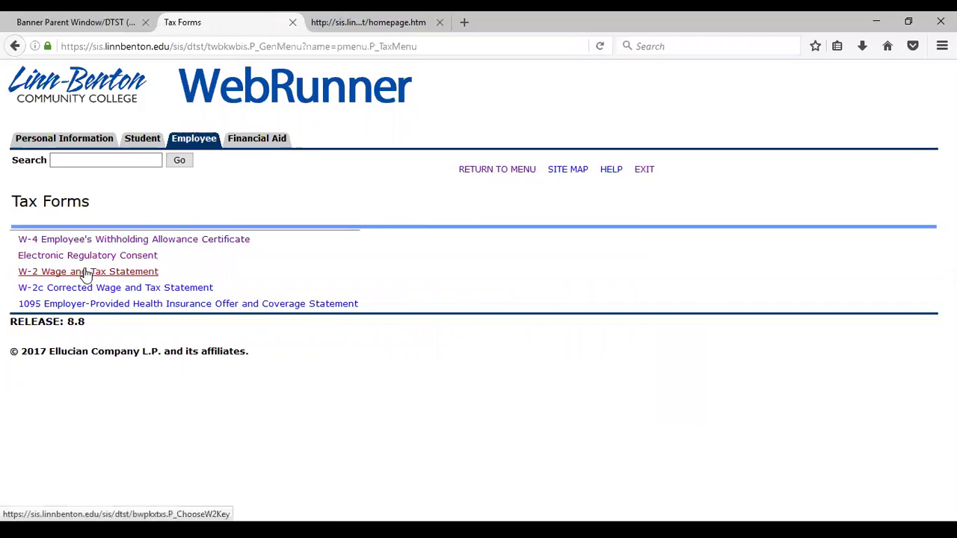
left_click(86, 274)
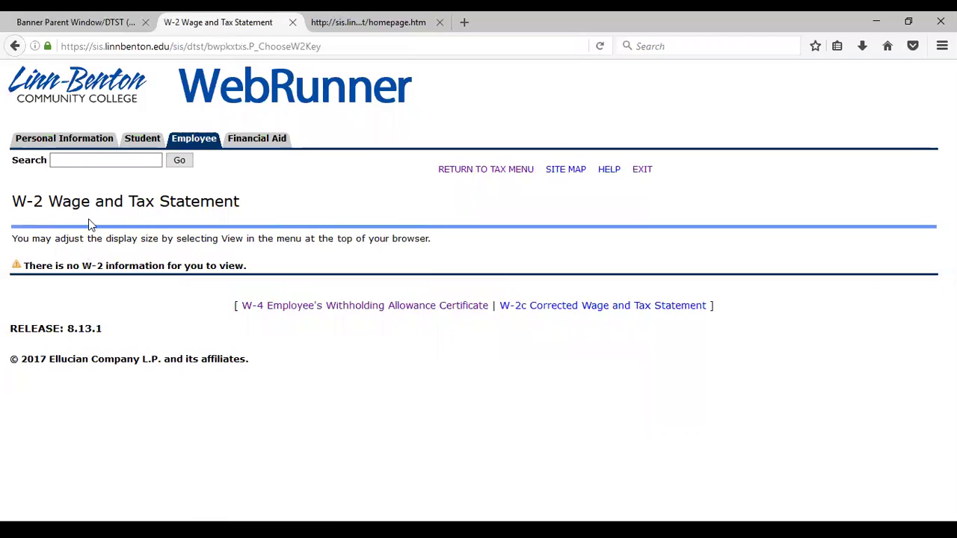
Step: Consent electronically to the W-2 and 1095-C, submit, then view the W-2 statement
left_click(183, 142)
left_click(54, 380)
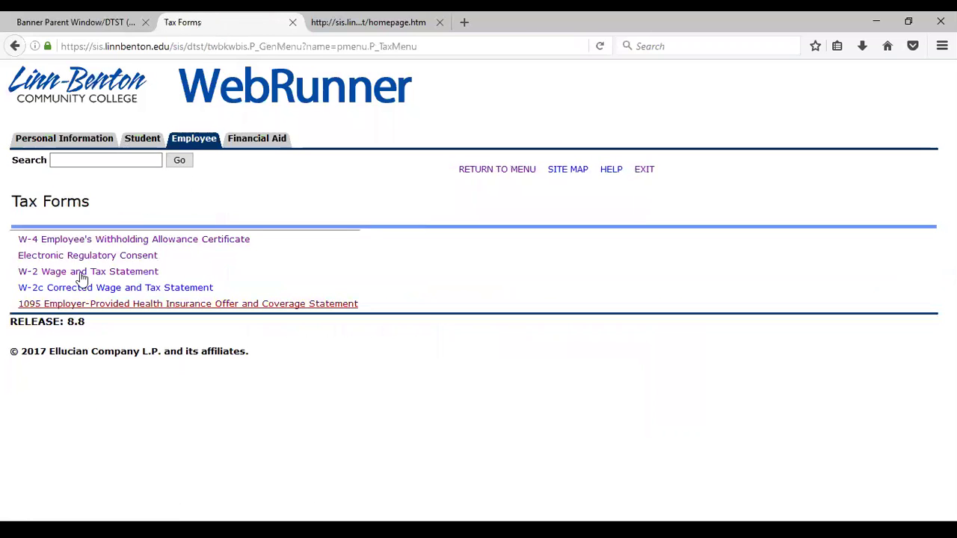
left_click(88, 258)
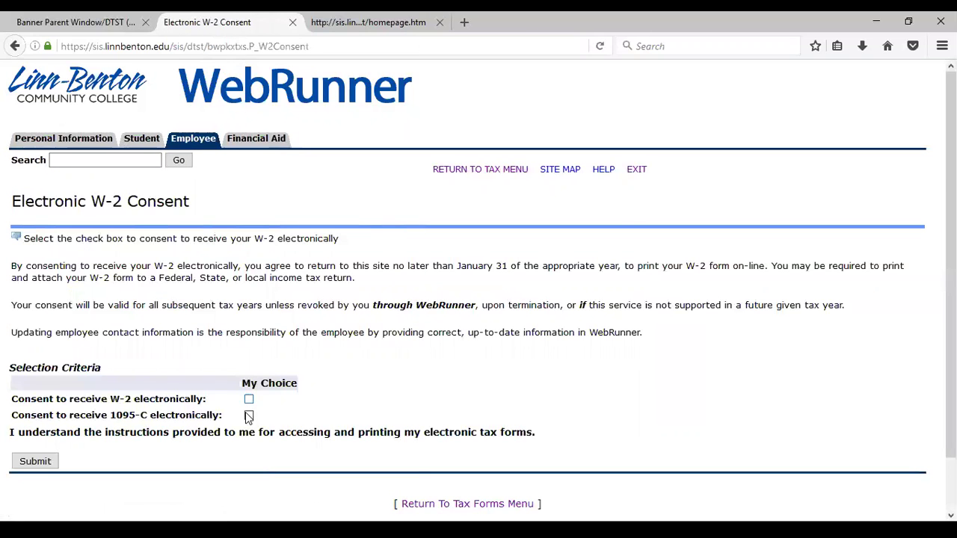
left_click(249, 400)
left_click(249, 415)
left_click(37, 463)
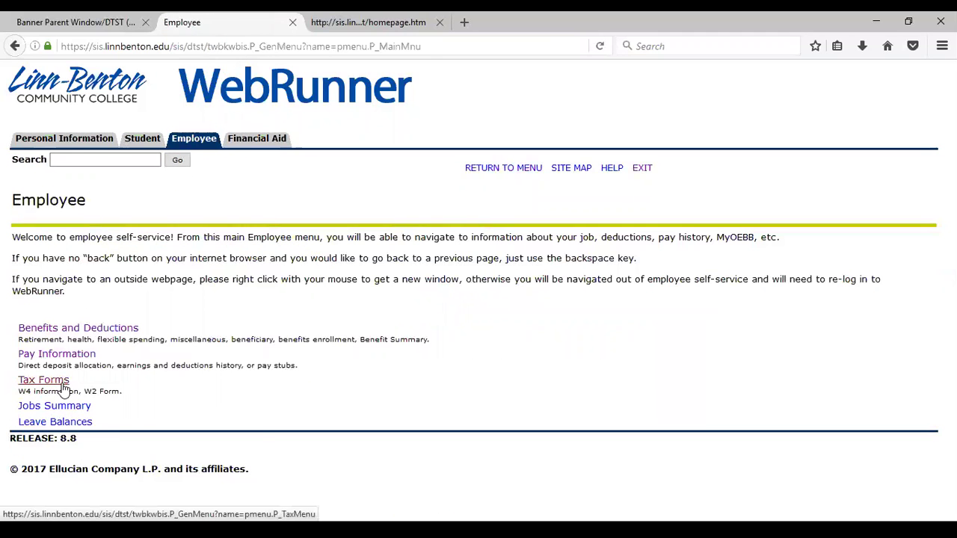
left_click(59, 386)
left_click(146, 272)
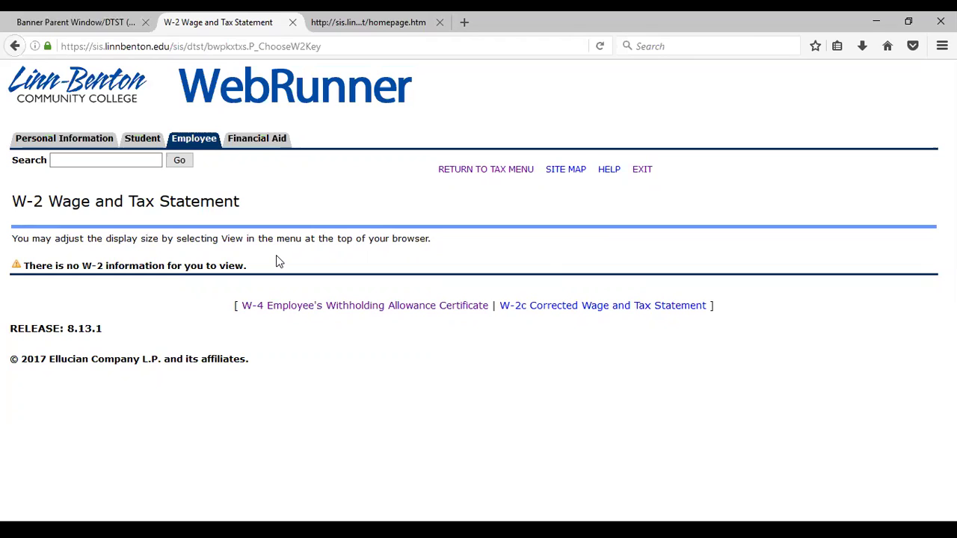
Step: Go to the Employee menu, revisit the Tax Forms list, and return to the Employee menu
left_click(191, 144)
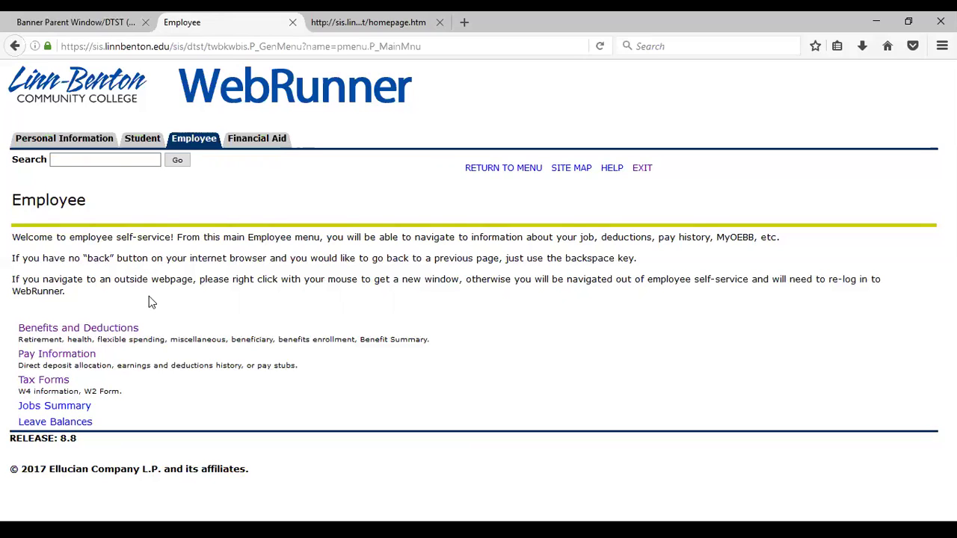
left_click(42, 380)
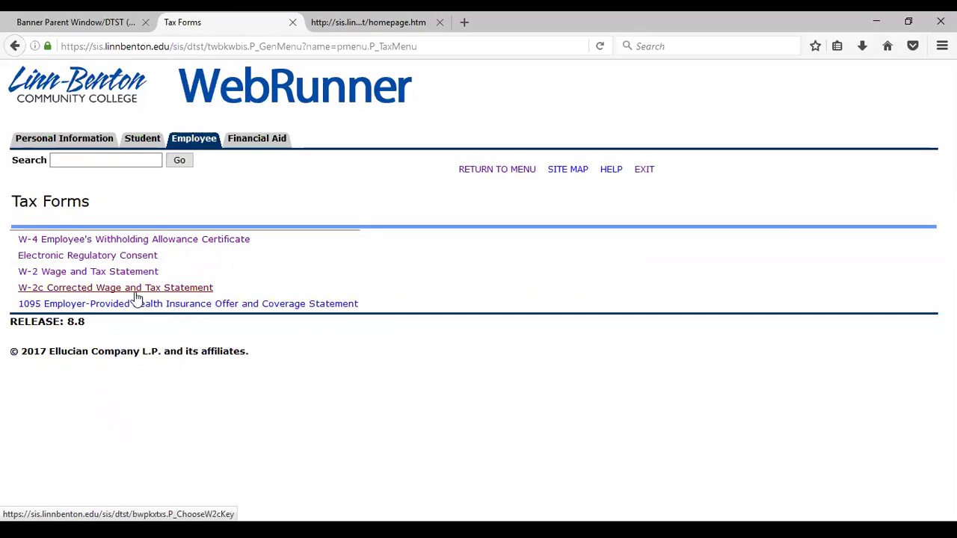
left_click(187, 143)
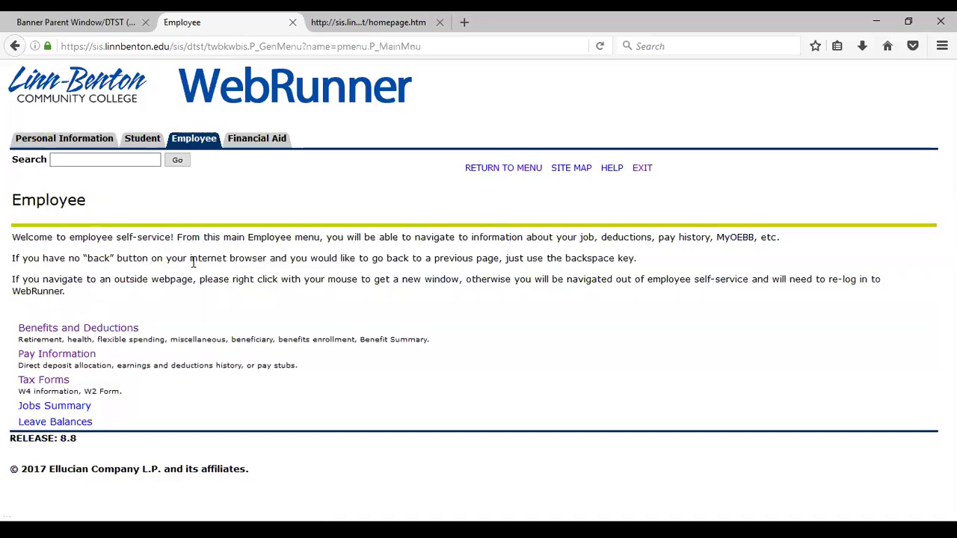
left_click(84, 411)
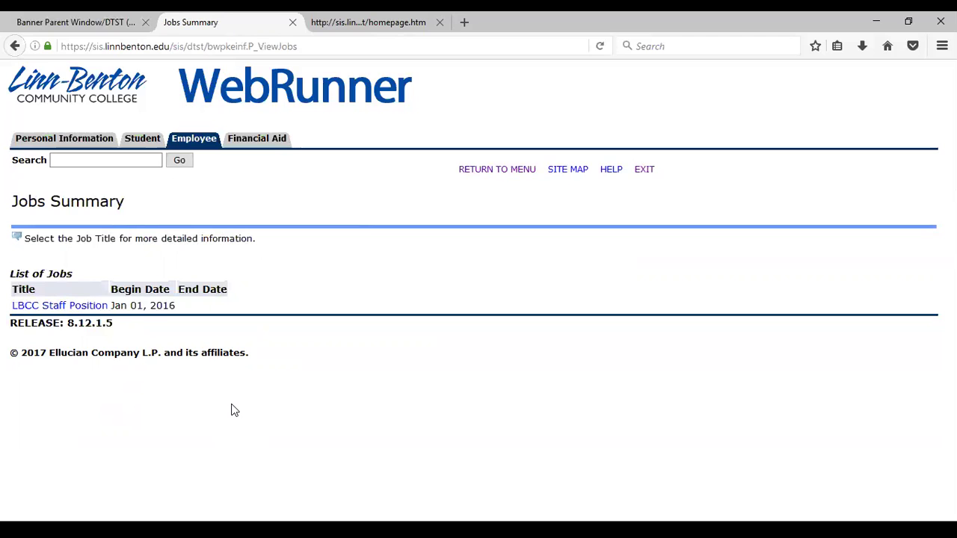
left_click(77, 307)
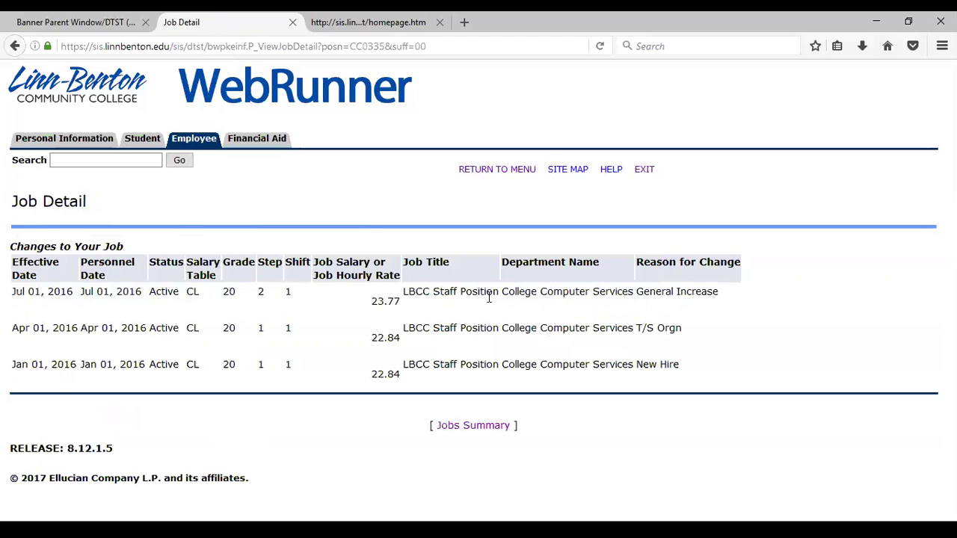
left_click(206, 144)
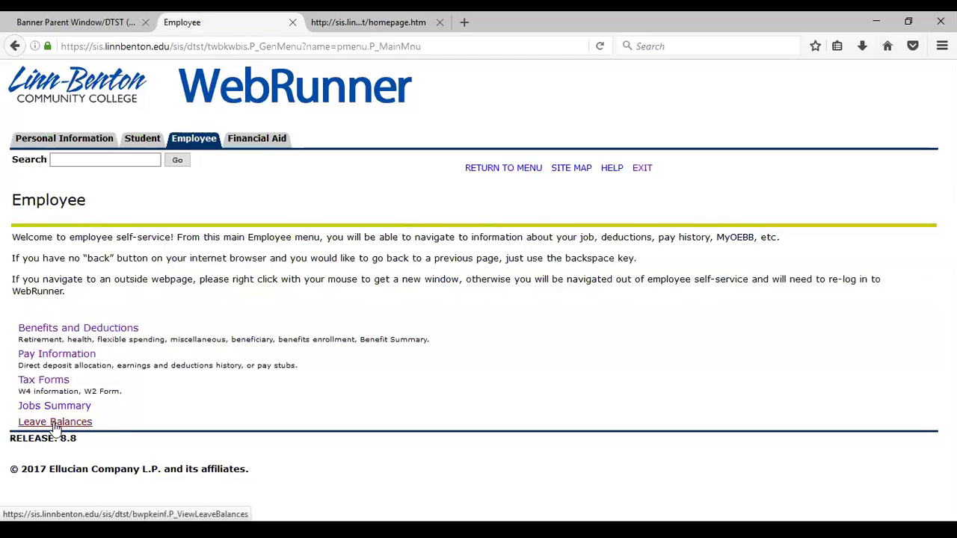
Step: Show the leave balances for compensatory time, paid leave and sick leave
left_click(55, 423)
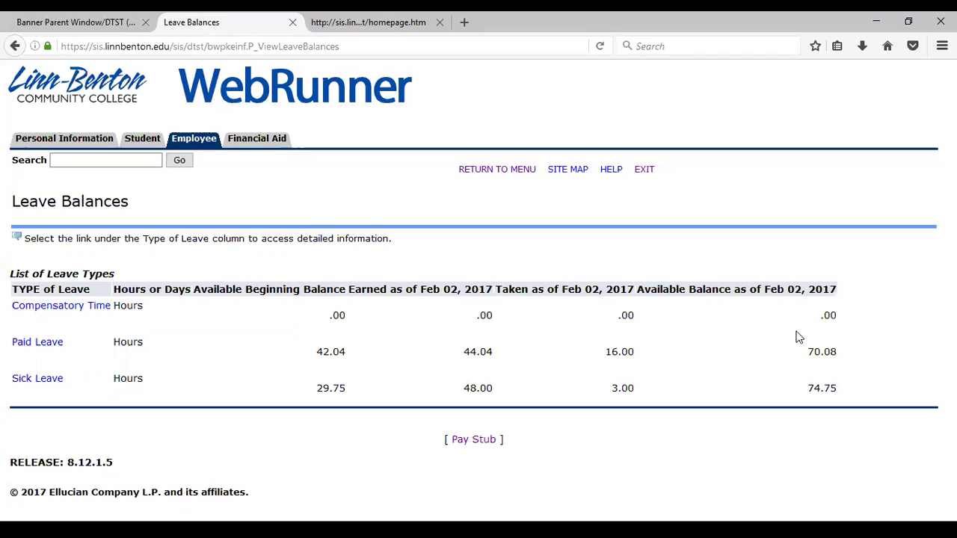
left_click(40, 390)
scroll(604, 352, "down", 2)
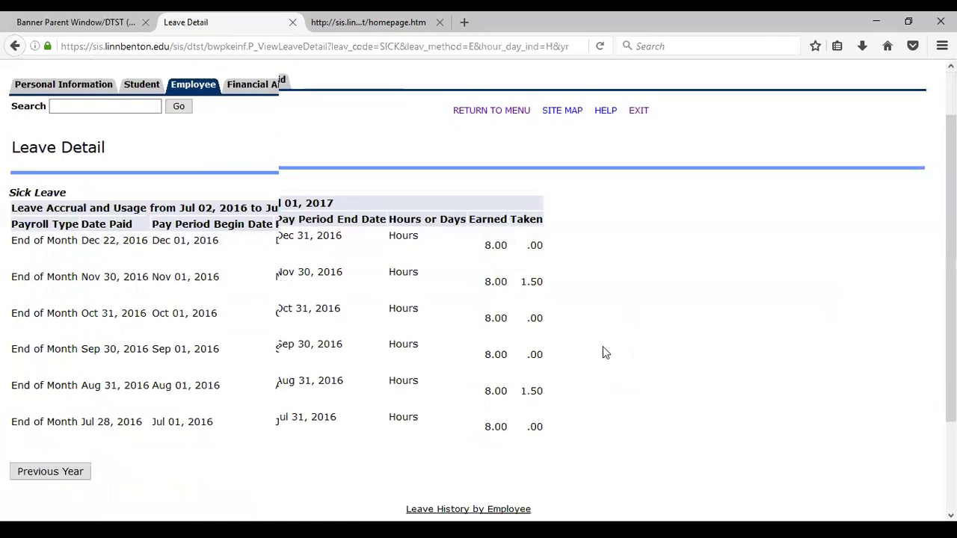
scroll(602, 352, "down", 2)
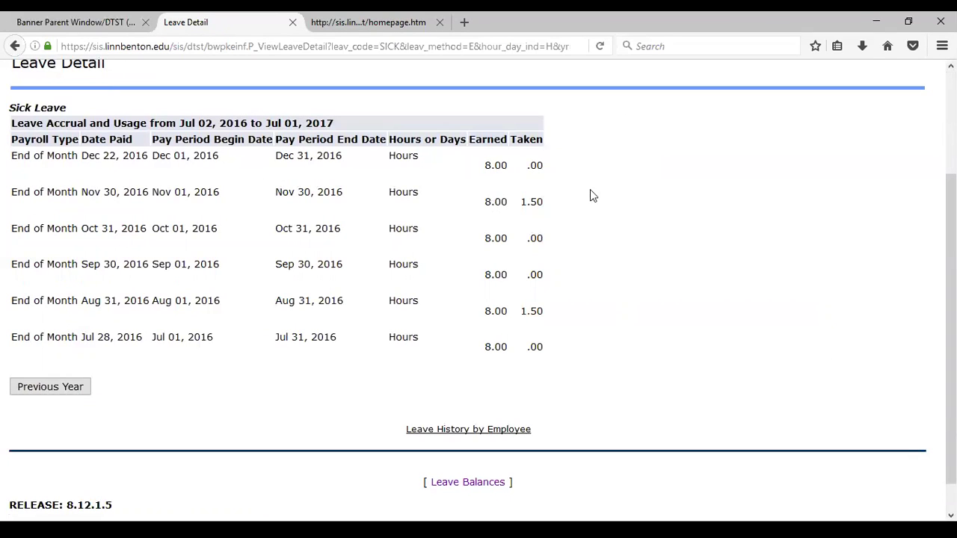
scroll(56, 99, "up", 3)
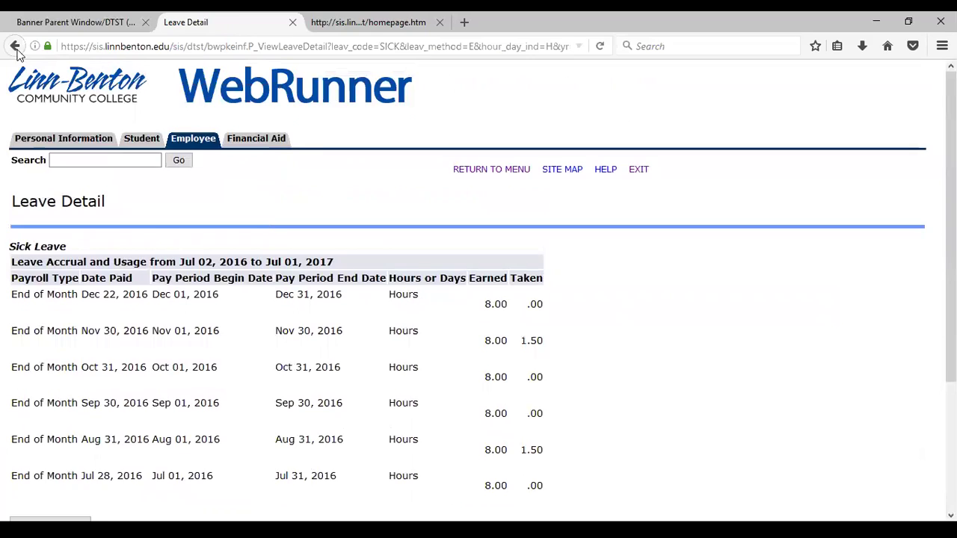
left_click(15, 46)
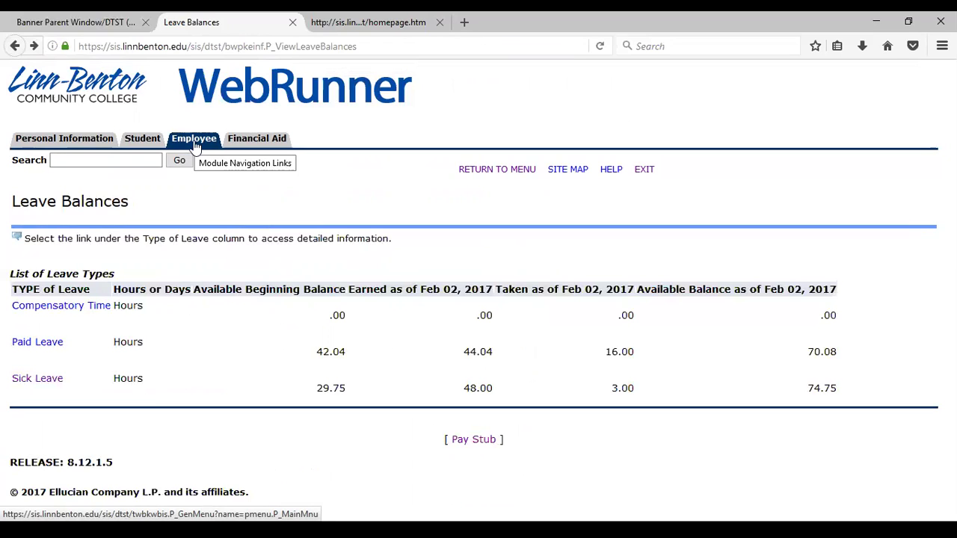
Step: Open the Paid Leave detail for Jul 02, 2016 to Jul 01, 2017 and review monthly accruals
left_click(37, 344)
scroll(568, 362, "down", 2)
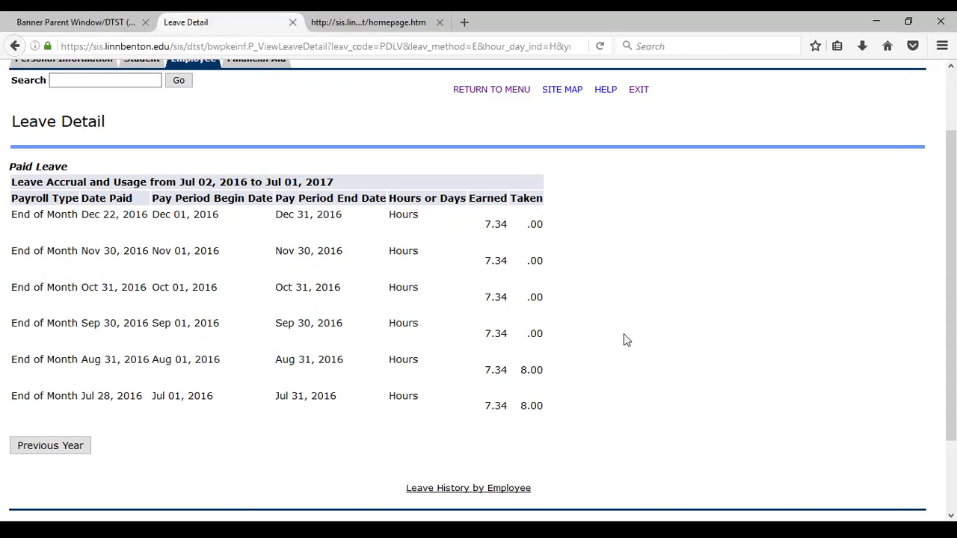
Step: Return from the Paid Leave detail to the Employee main menu
scroll(227, 103, "up", 3)
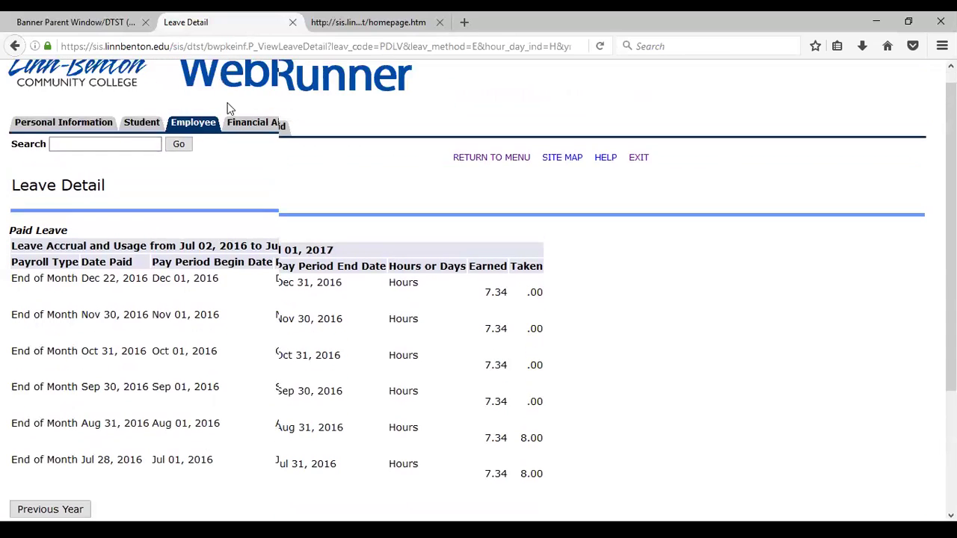
left_click(204, 140)
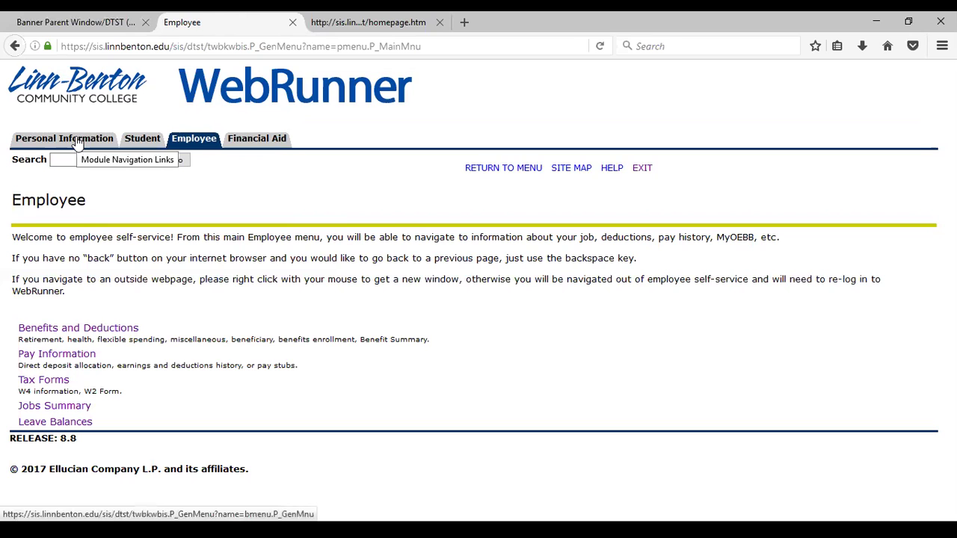
Step: Switch to the Personal Information Menu with Change PIN, addresses and Direct Deposit options
left_click(78, 141)
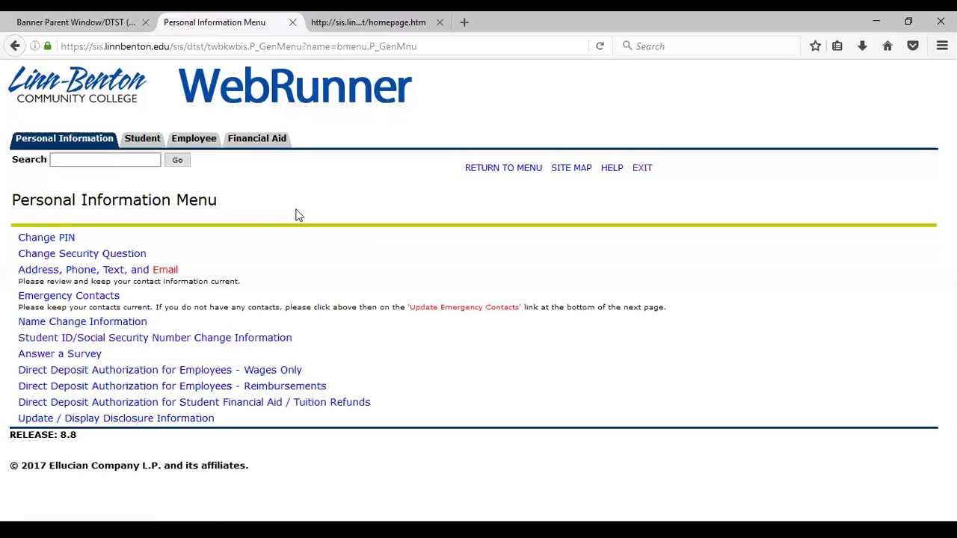
Step: Return from the Personal Information Menu to the Employee main menu
left_click(201, 141)
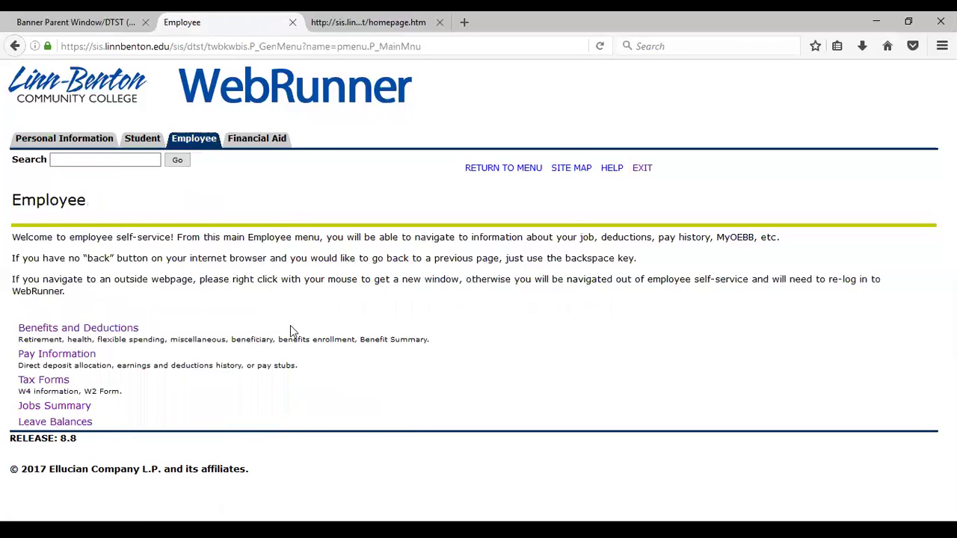
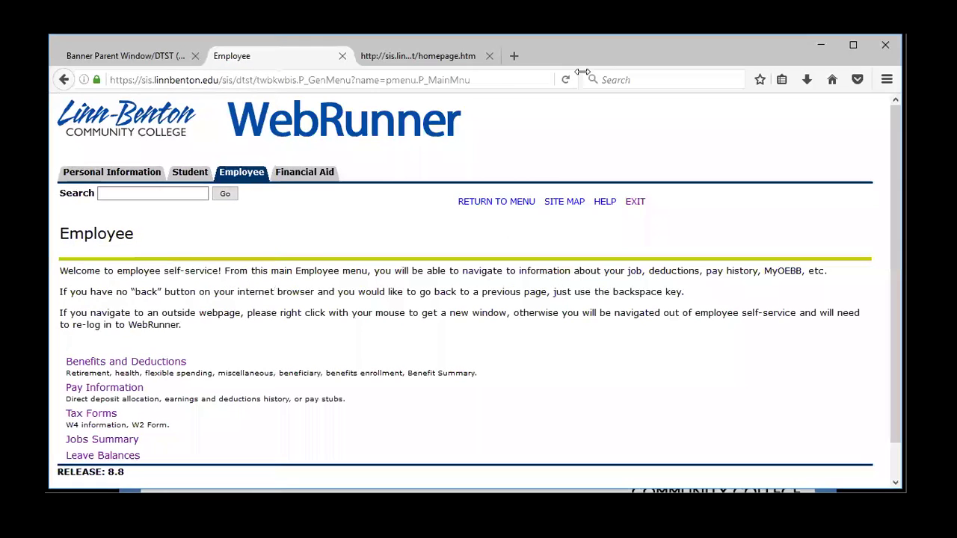
Step: Open ellucian.com in a new tab in a maximized Firefox window
left_click(464, 23)
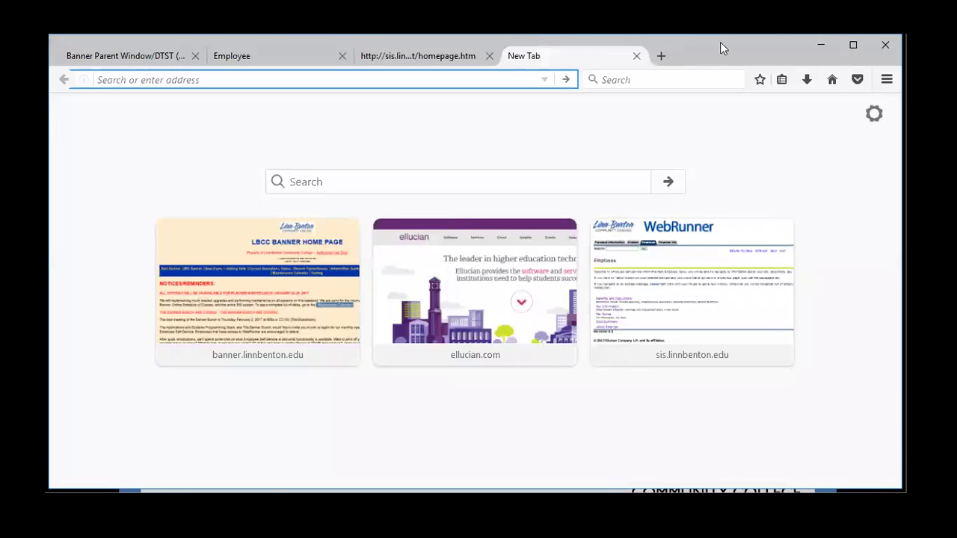
double_click(720, 41)
left_click(465, 217)
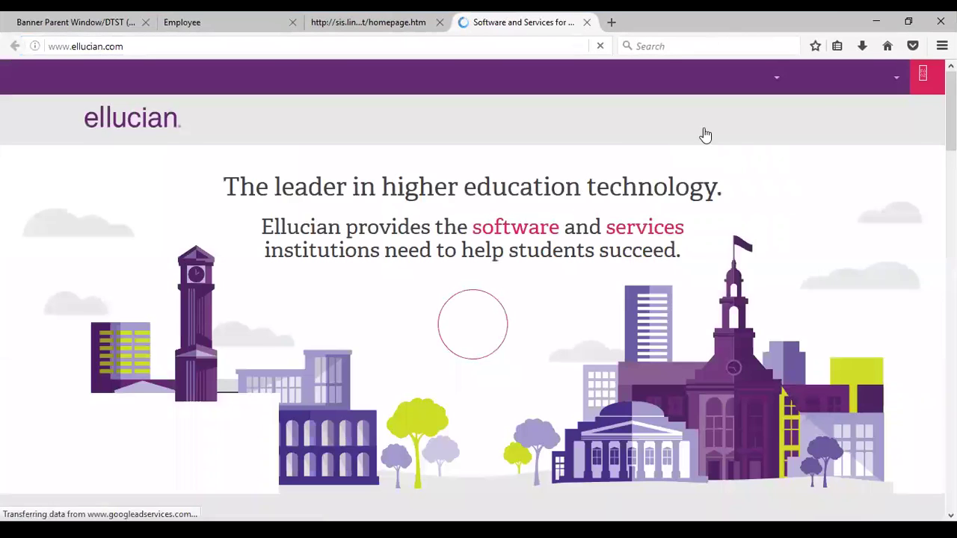
Step: Go through Support & Training > Support to the Ellucian Hub sign-in page
mouse_move(674, 128)
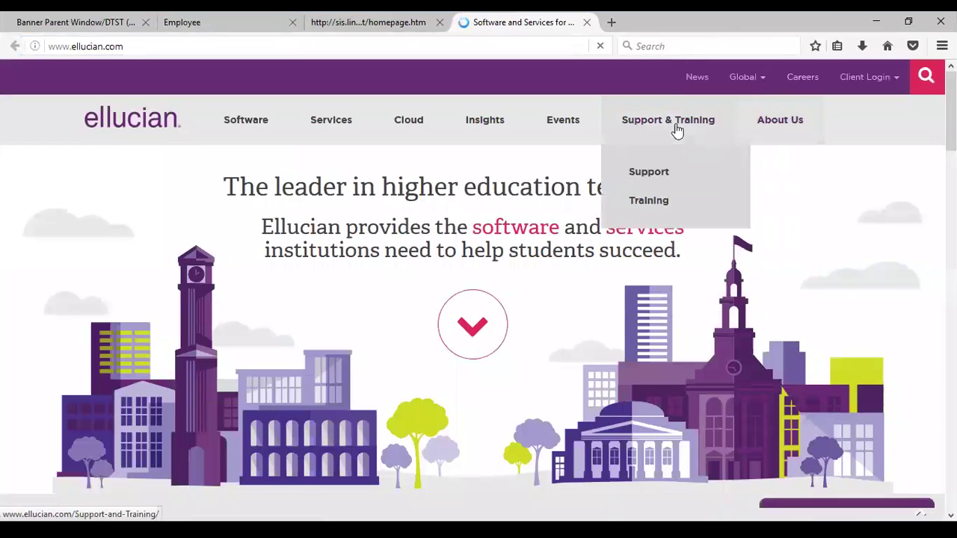
left_click(655, 187)
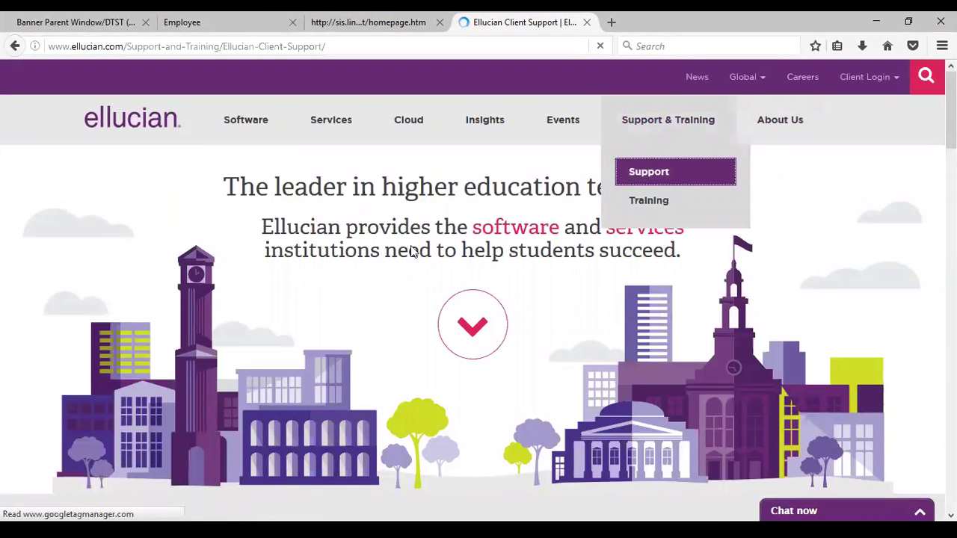
left_click(147, 423)
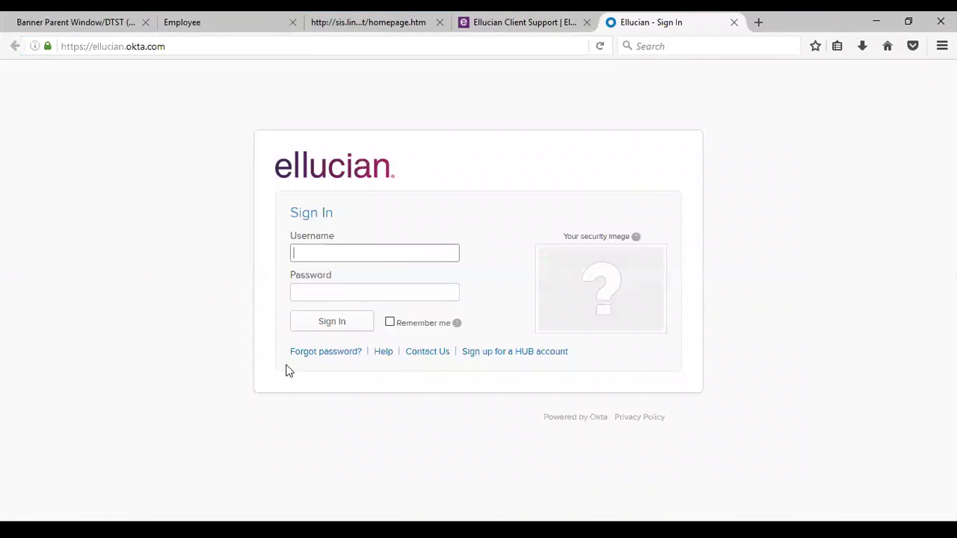
Step: Sign in to Okta with the account username and password
key("Tab")
type("********")
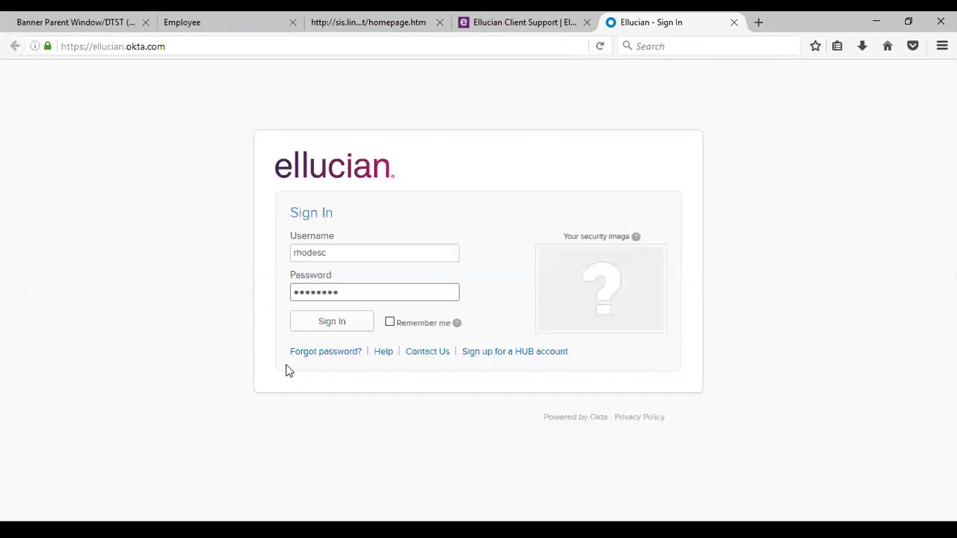
type("*")
key("Return")
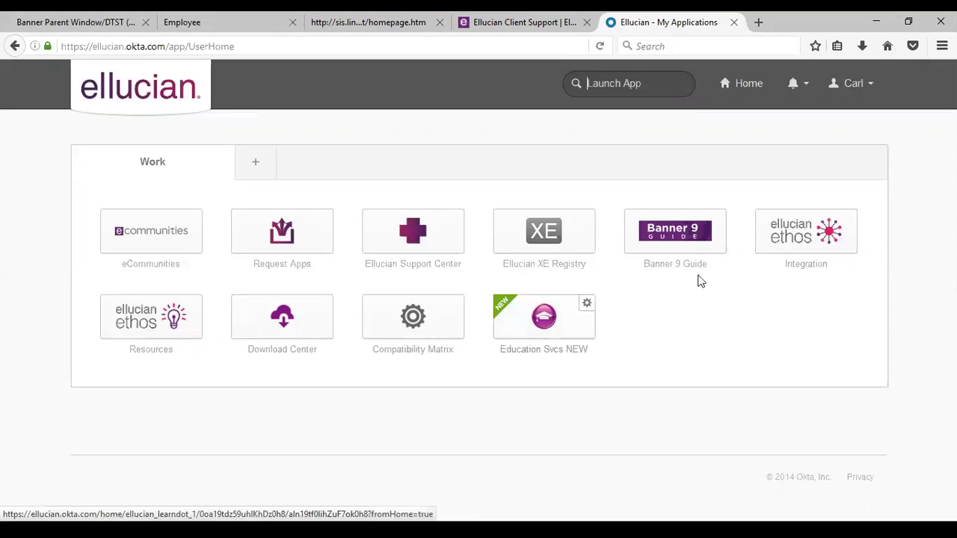
Step: Launch the Banner 9 Guide tile and scroll down its 'Your guide to adopting Banner 9' page
left_click(681, 233)
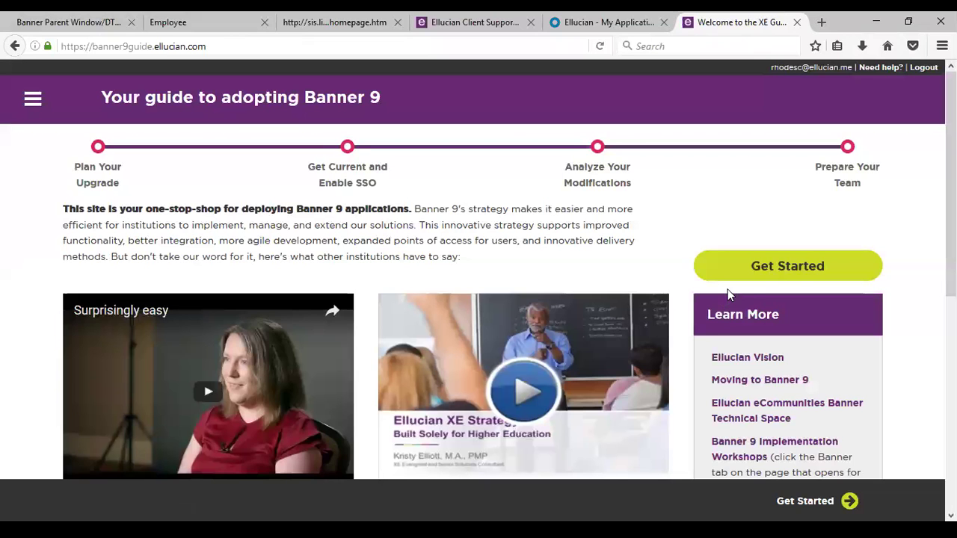
scroll(779, 335, "down", 4)
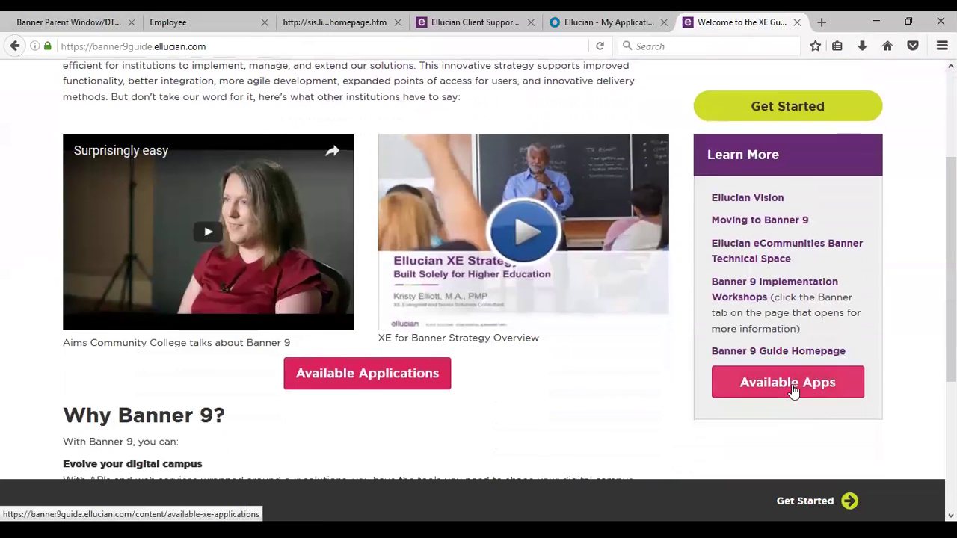
Step: Open Available Apps and scroll from Registration down to Banner Advancement Administration
left_click(787, 385)
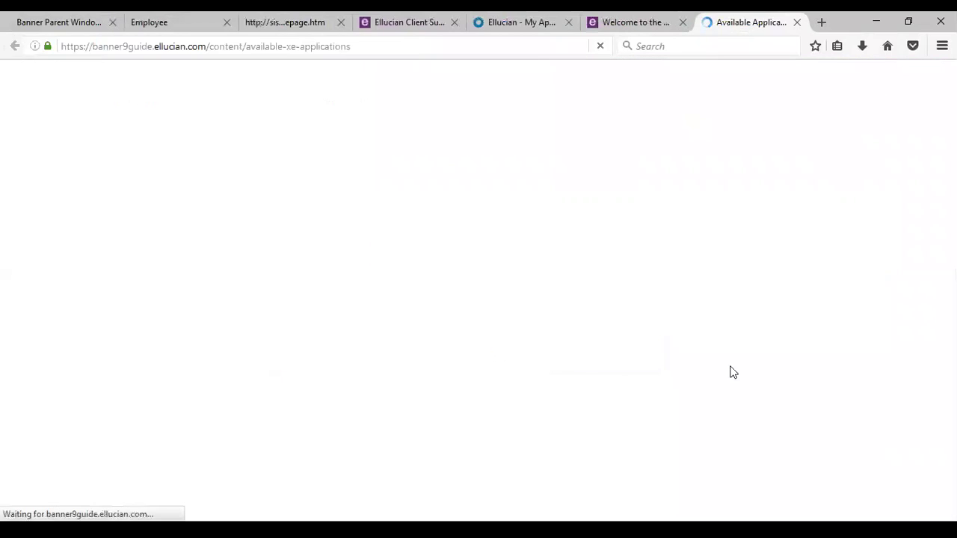
scroll(680, 334, "down", 6)
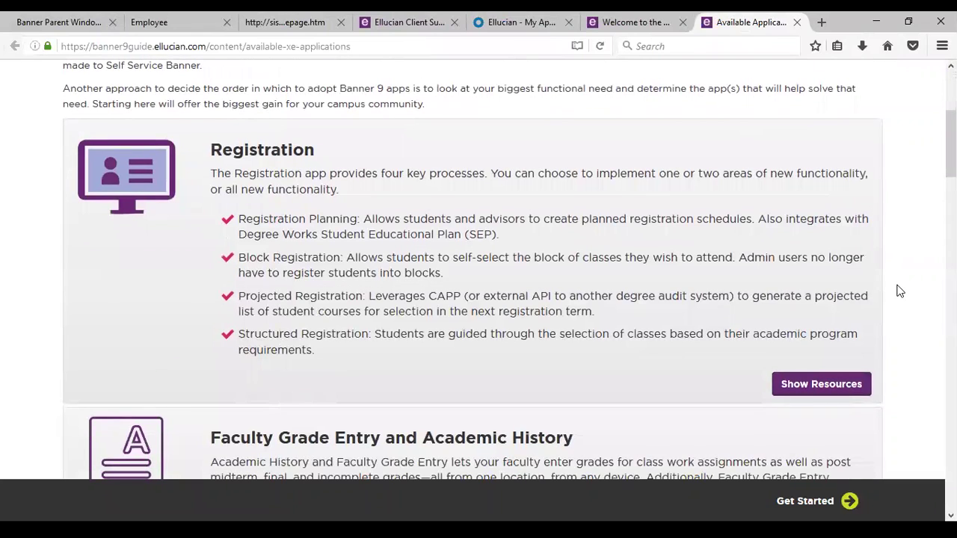
scroll(846, 310, "down", 2)
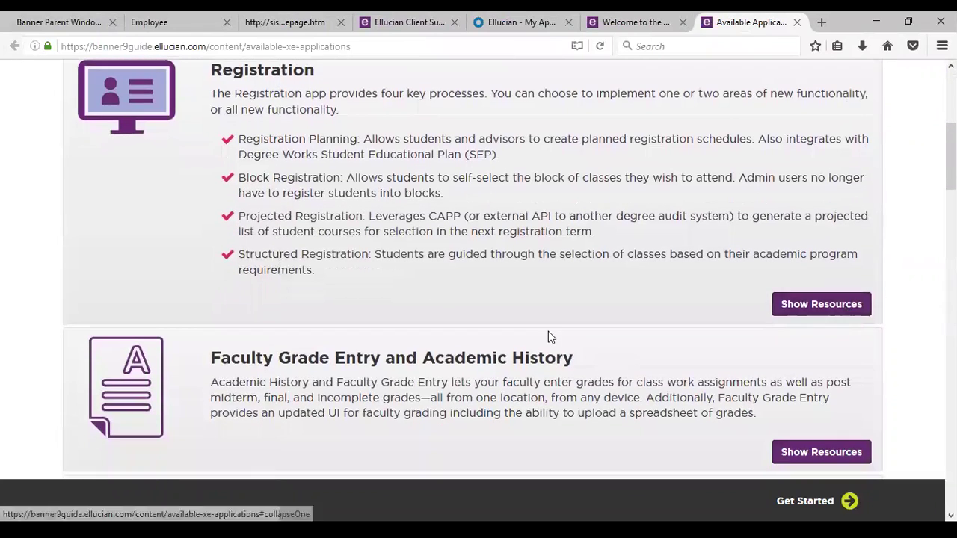
scroll(553, 332, "down", 2)
scroll(599, 325, "down", 2)
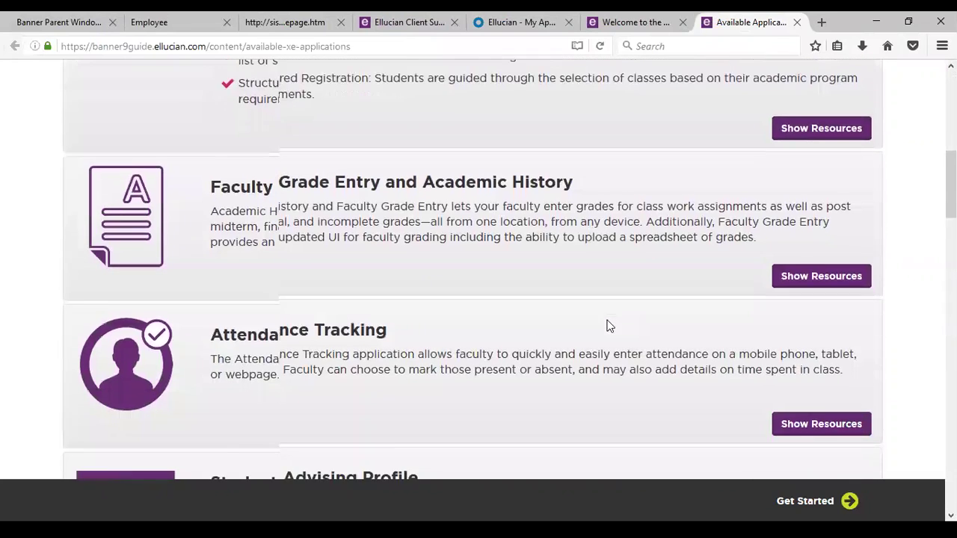
scroll(605, 329, "down", 4)
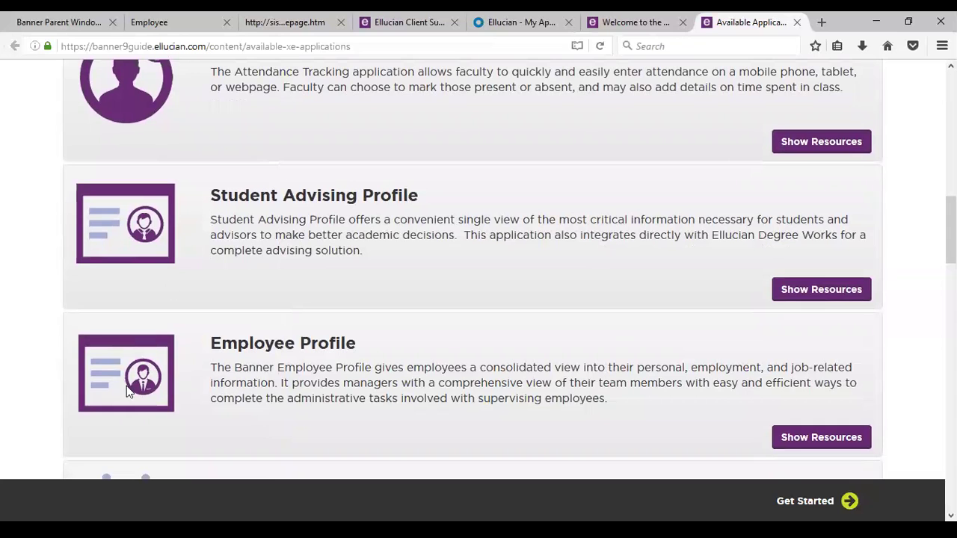
scroll(517, 394, "down", 2)
scroll(518, 394, "down", 3)
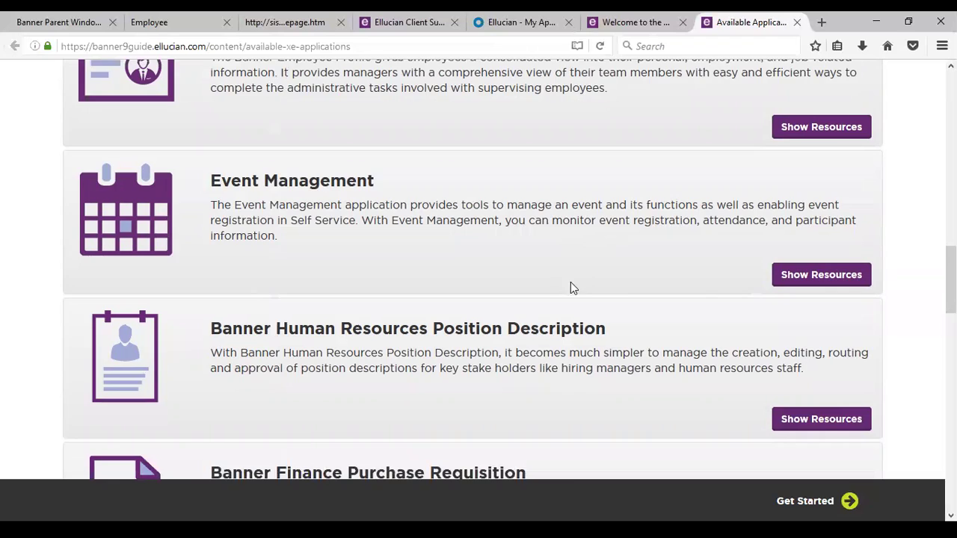
scroll(570, 283, "down", 2)
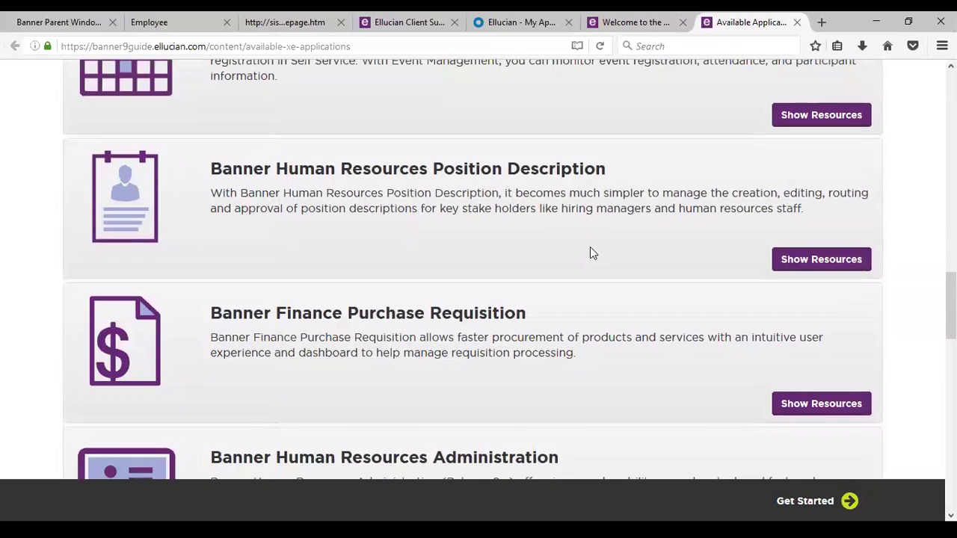
scroll(590, 253, "down", 2)
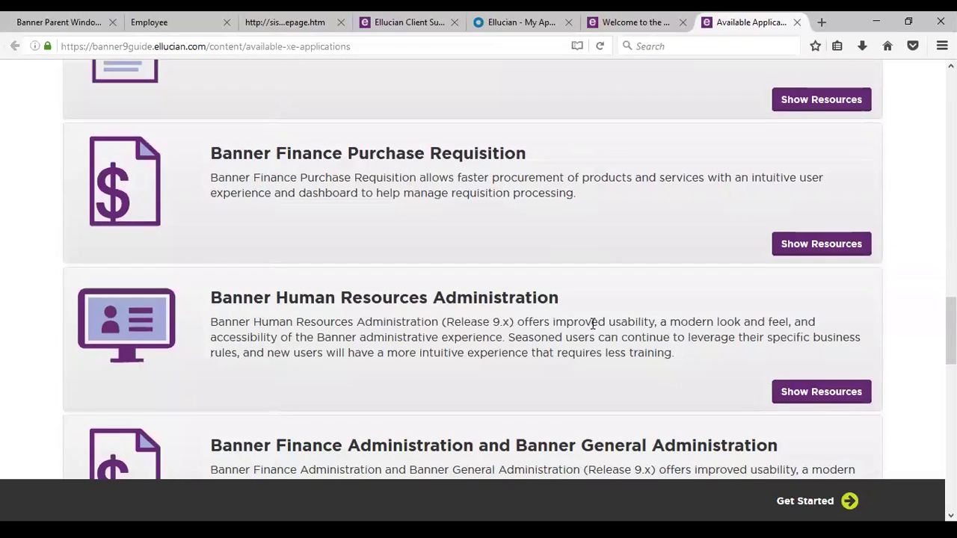
scroll(592, 323, "down", 4)
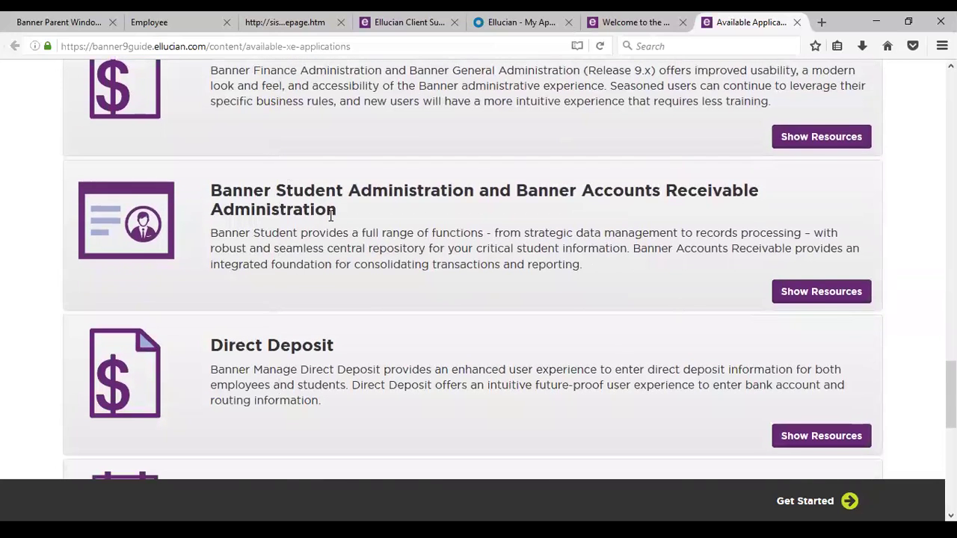
scroll(331, 215, "down", 1)
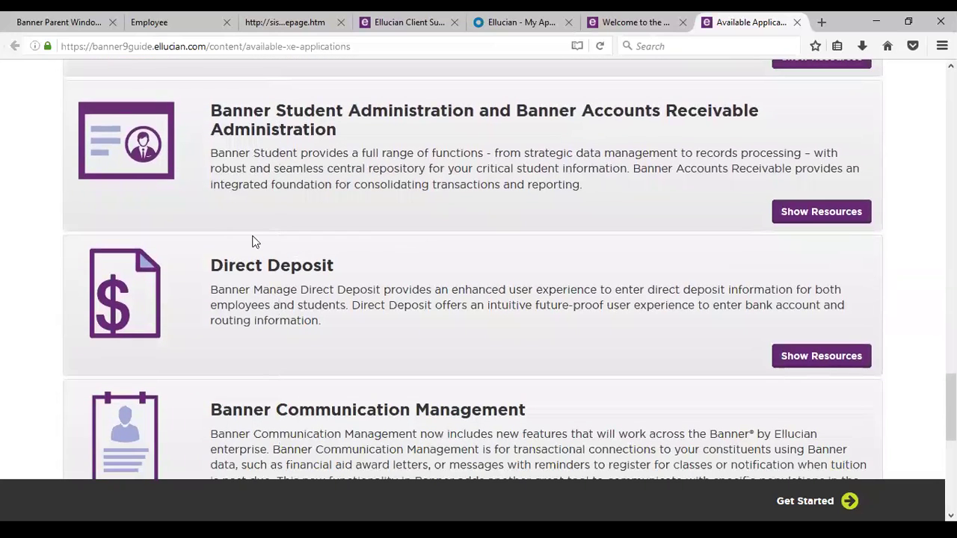
scroll(591, 331, "down", 3)
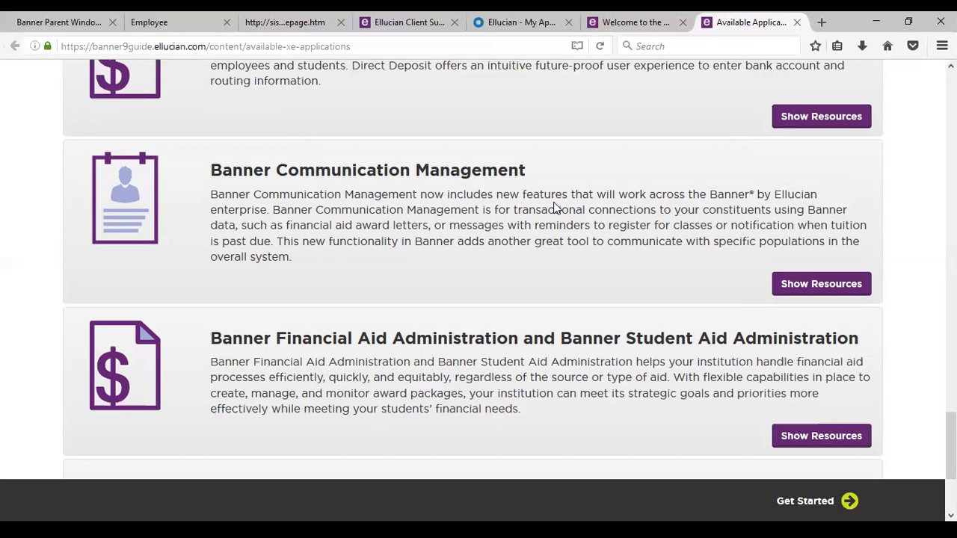
scroll(503, 233, "down", 2)
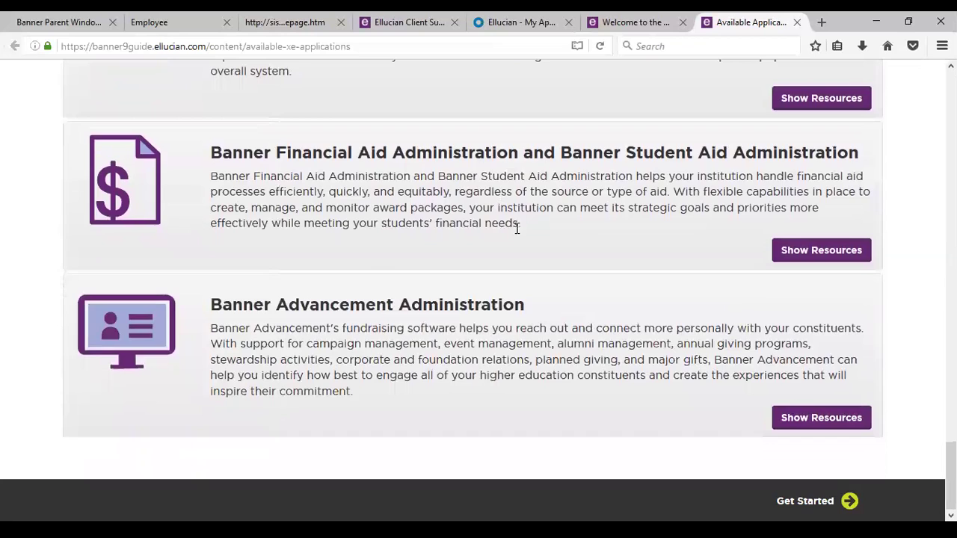
Step: Scroll back to the top of the Available Applications on Banner 9 page
scroll(517, 228, "up", 2)
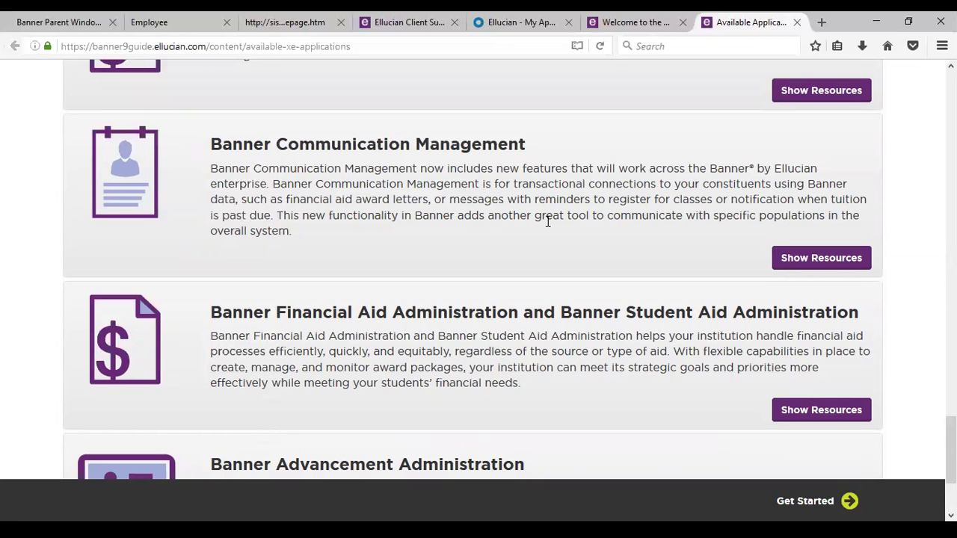
scroll(526, 188, "up", 5)
scroll(526, 188, "up", 10)
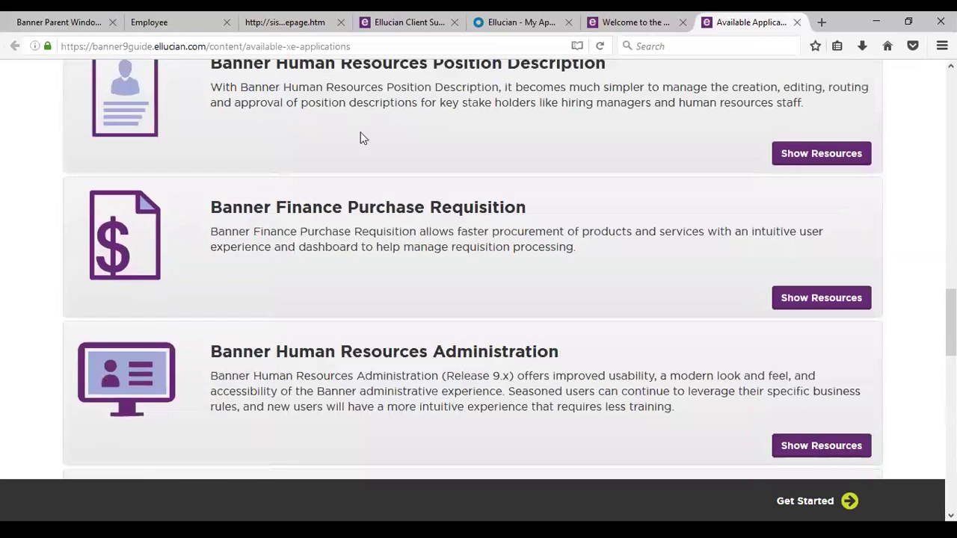
scroll(455, 176, "up", 5)
scroll(457, 178, "up", 5)
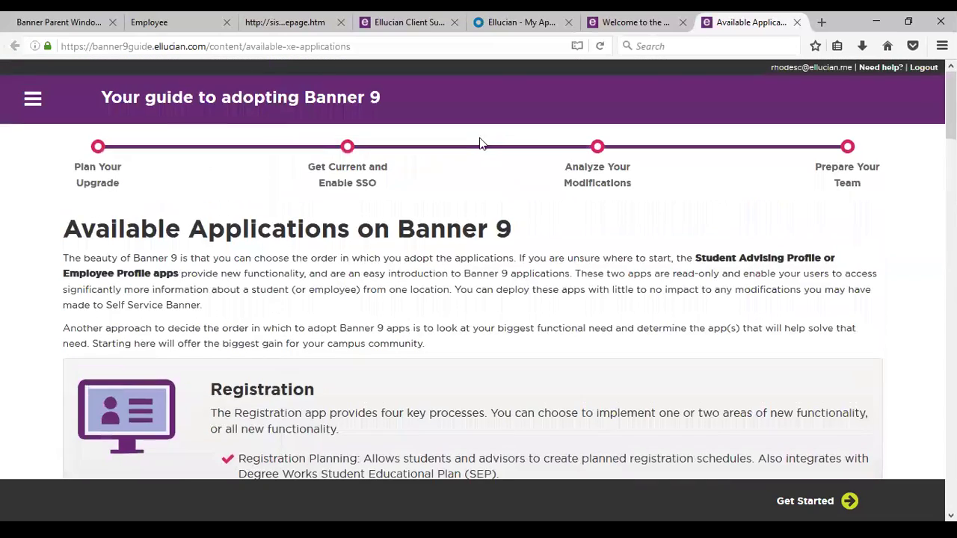
Step: Return to the Ellucian - My Applications dashboard and launch Ellucian Support Center
left_click(636, 21)
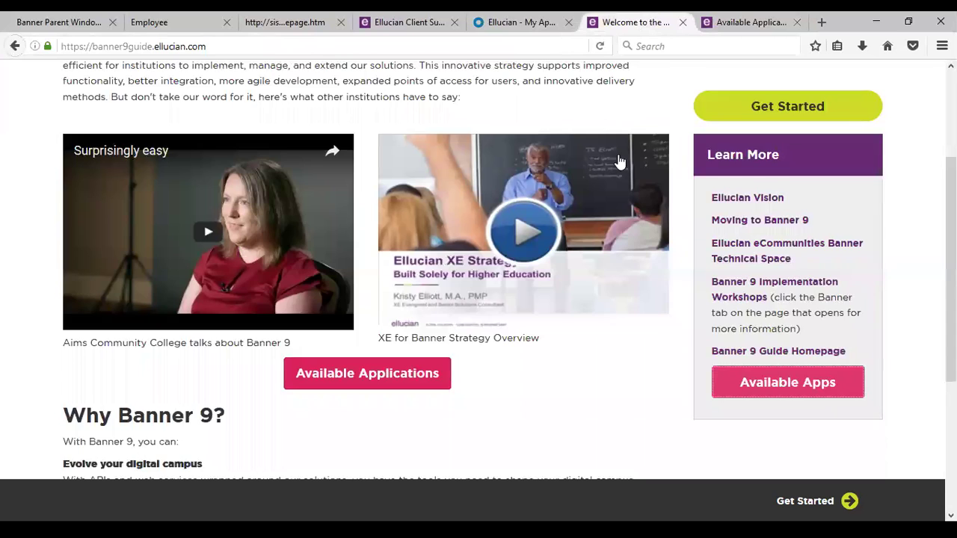
scroll(620, 157, "up", 3)
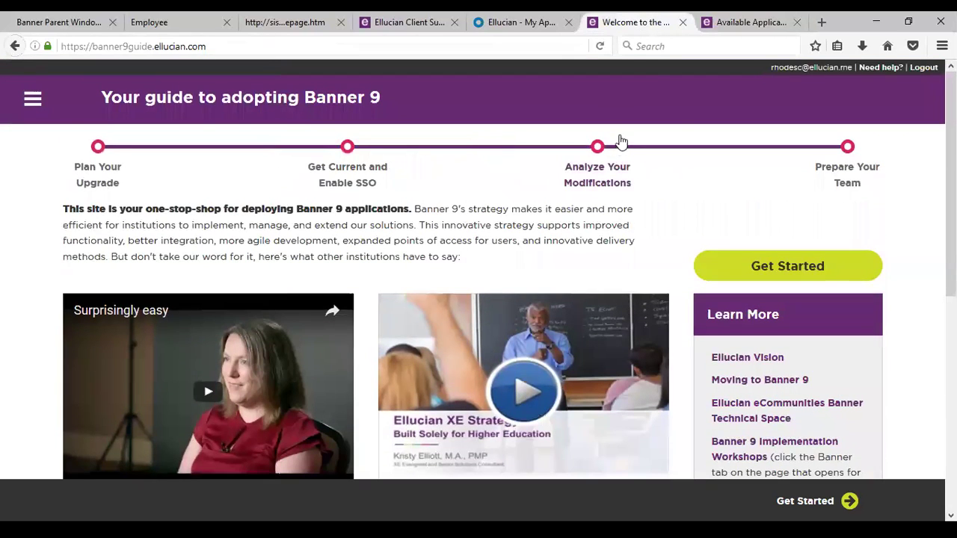
left_click(540, 30)
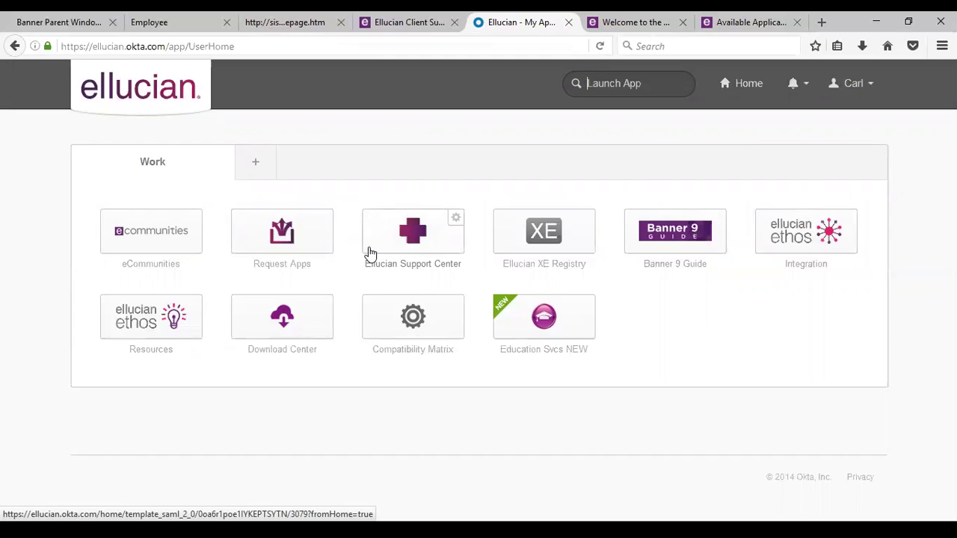
left_click(369, 252)
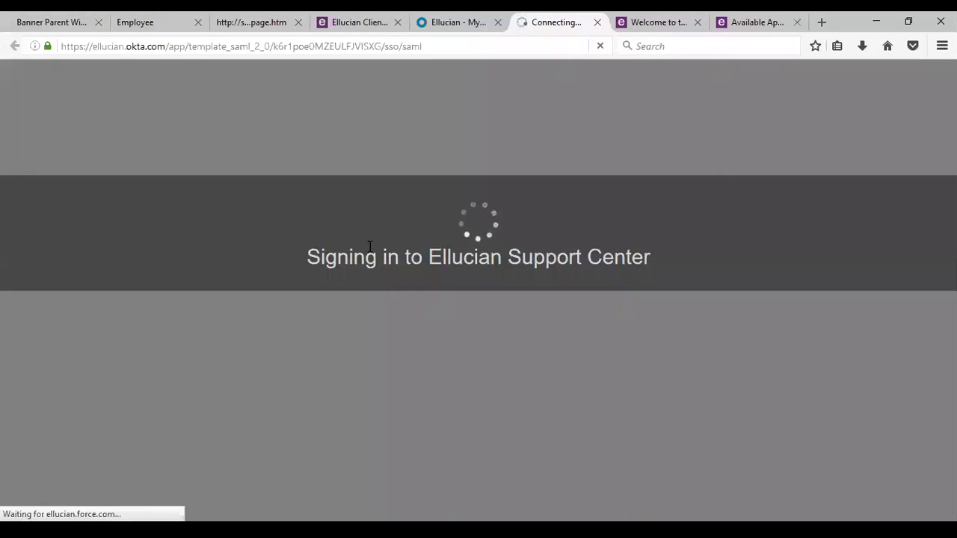